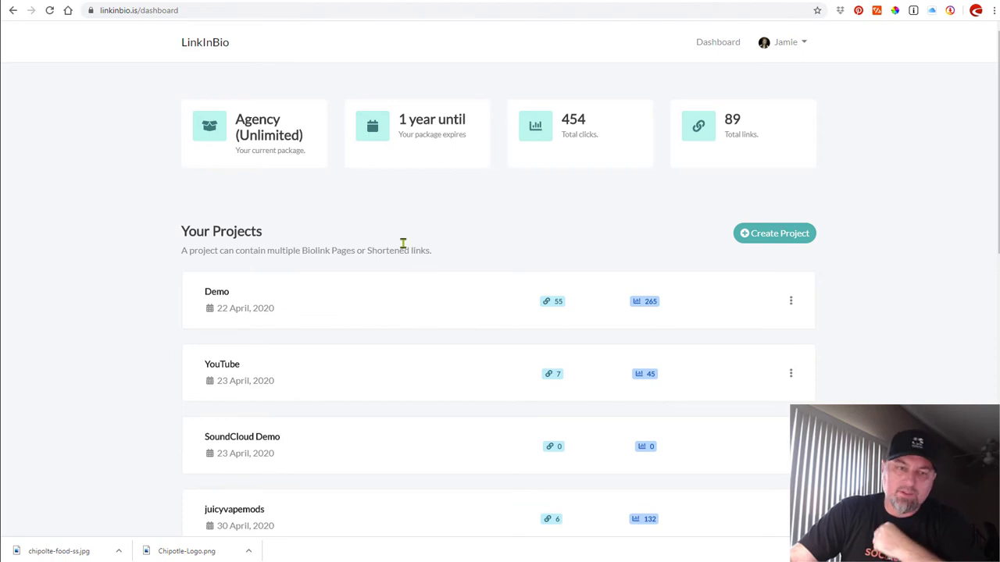
{"action": "left_click", "coordinate": [223, 291]}
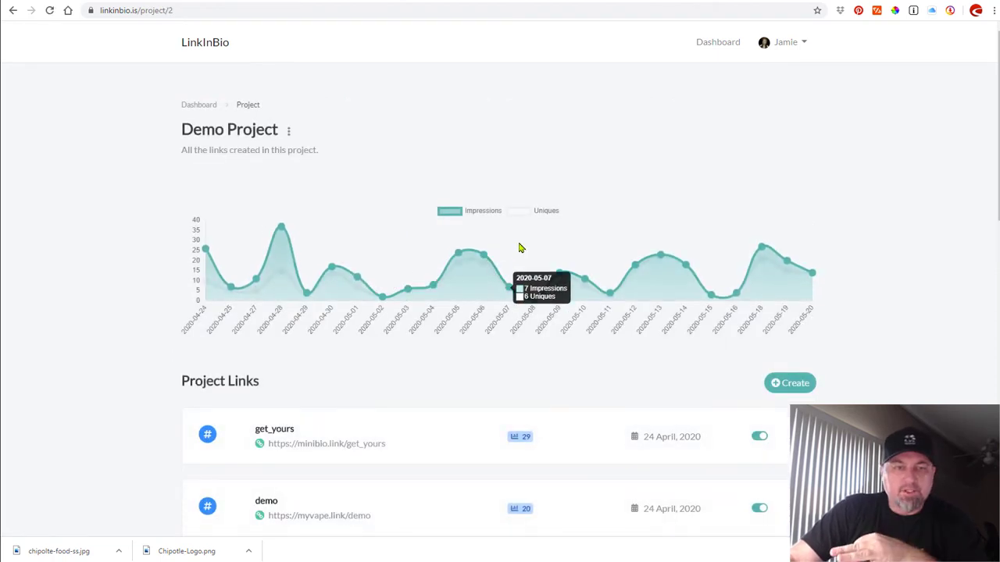
{"action": "left_click", "coordinate": [800, 391]}
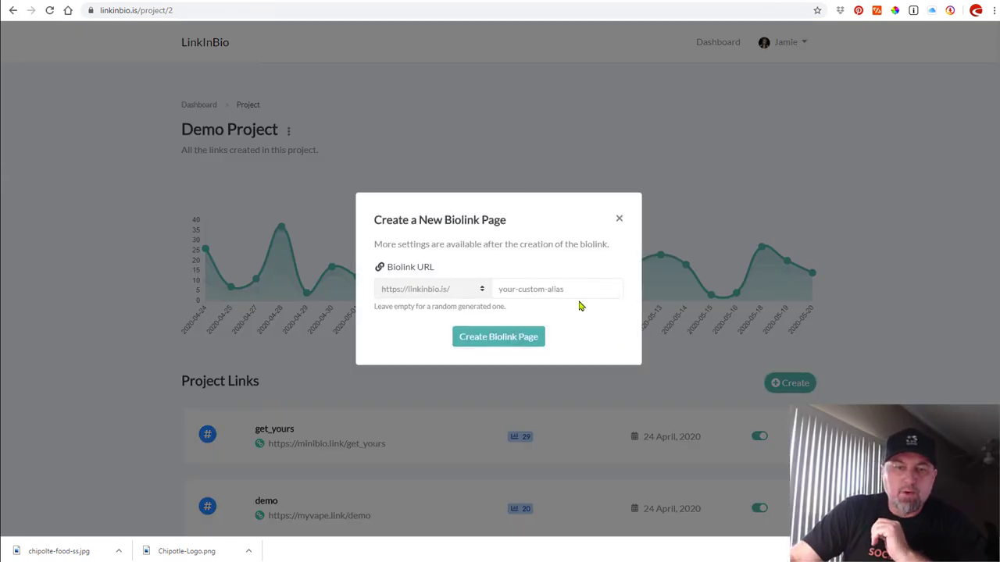
{"action": "left_click", "coordinate": [481, 290]}
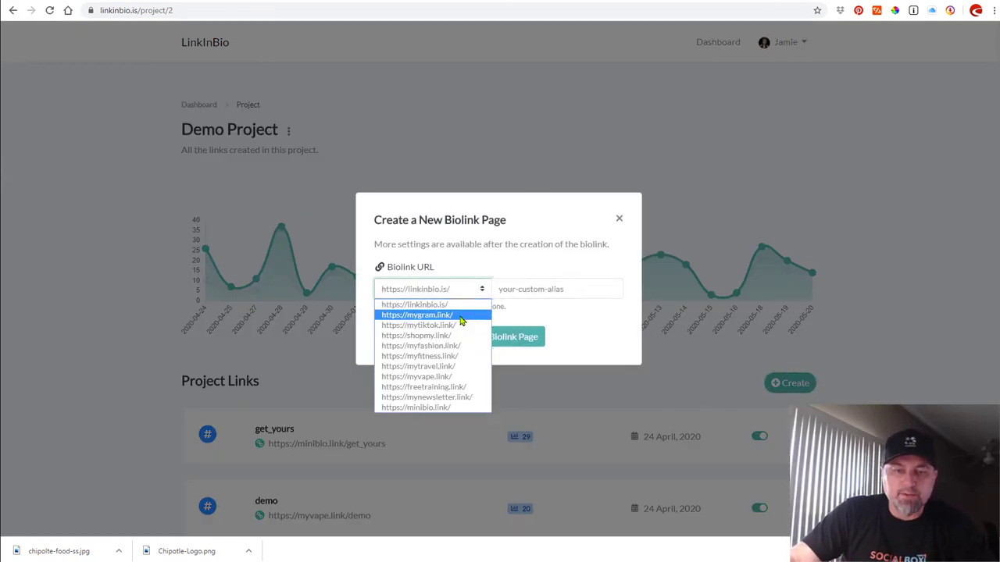
{"action": "left_click", "coordinate": [458, 317]}
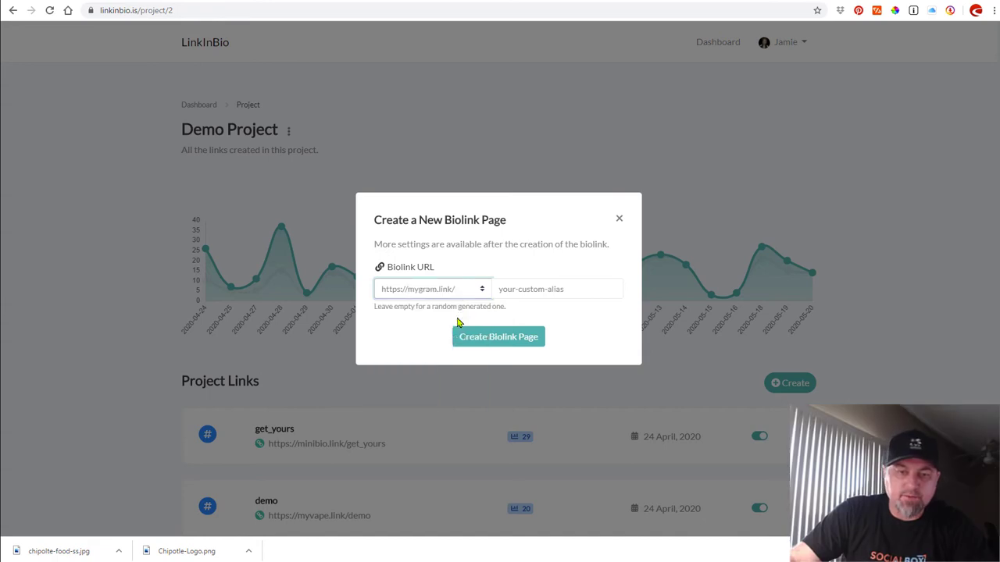
{"action": "left_click", "coordinate": [524, 291]}
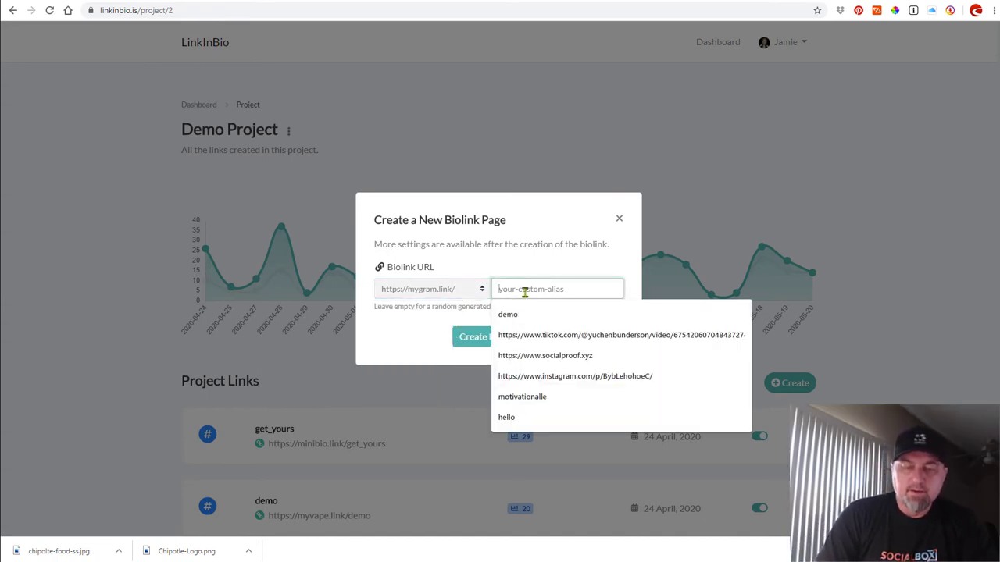
{"action": "type", "text": "demo"}
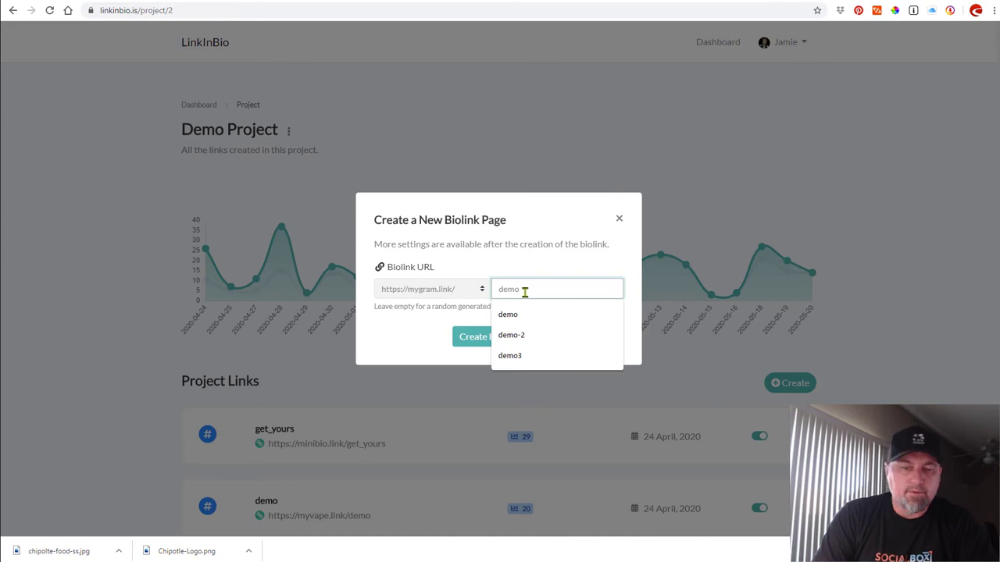
{"action": "type", "text": "-today"}
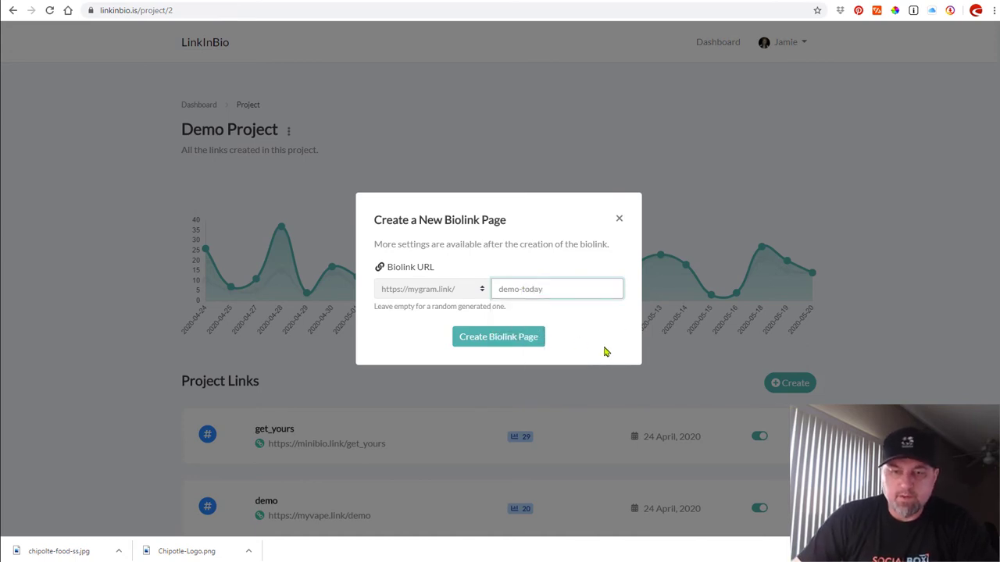
{"action": "left_click", "coordinate": [514, 339]}
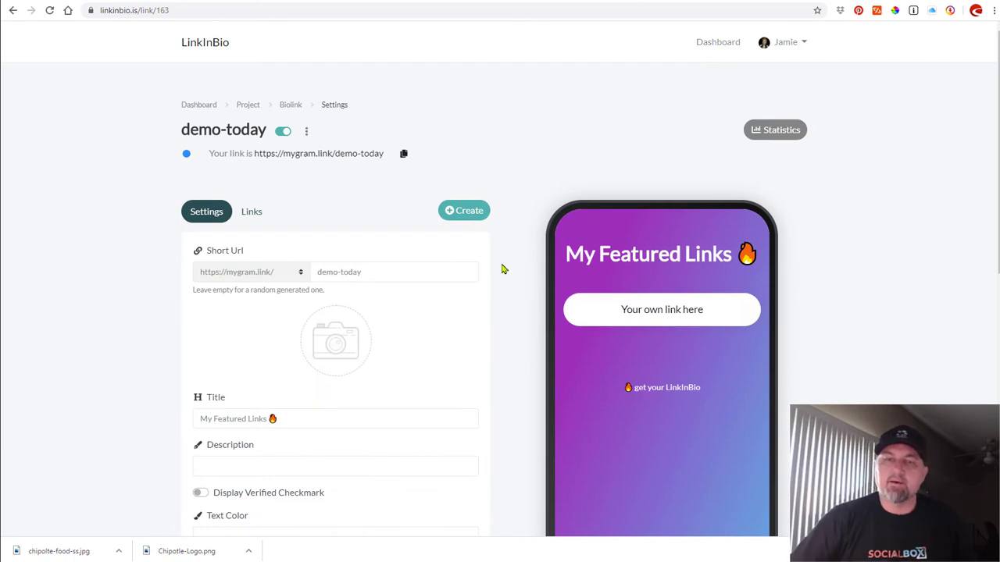
- Set the page background to the solid blue gradient preset and save the page settings
{"action": "scroll", "coordinate": [992, 122], "scroll_direction": "down", "scroll_amount": 1}
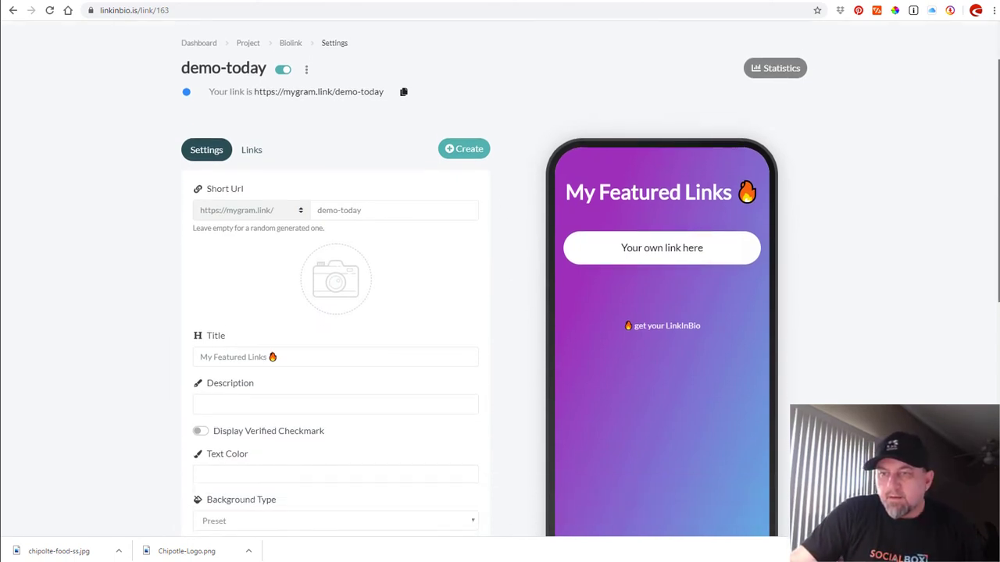
{"action": "scroll", "coordinate": [622, 262], "scroll_direction": "down", "scroll_amount": 3}
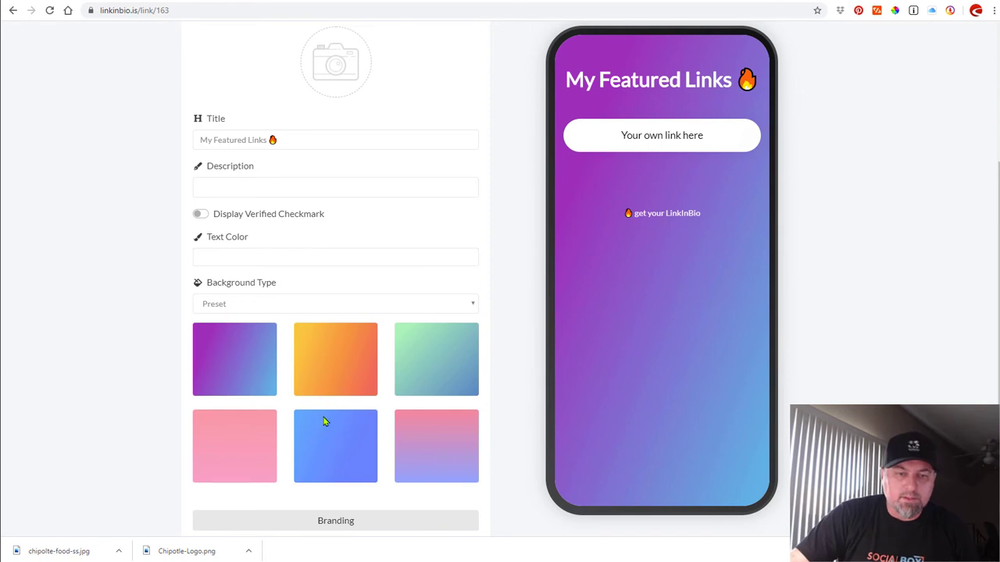
{"action": "left_click", "coordinate": [339, 459]}
{"action": "scroll", "coordinate": [300, 380], "scroll_direction": "down", "scroll_amount": 1}
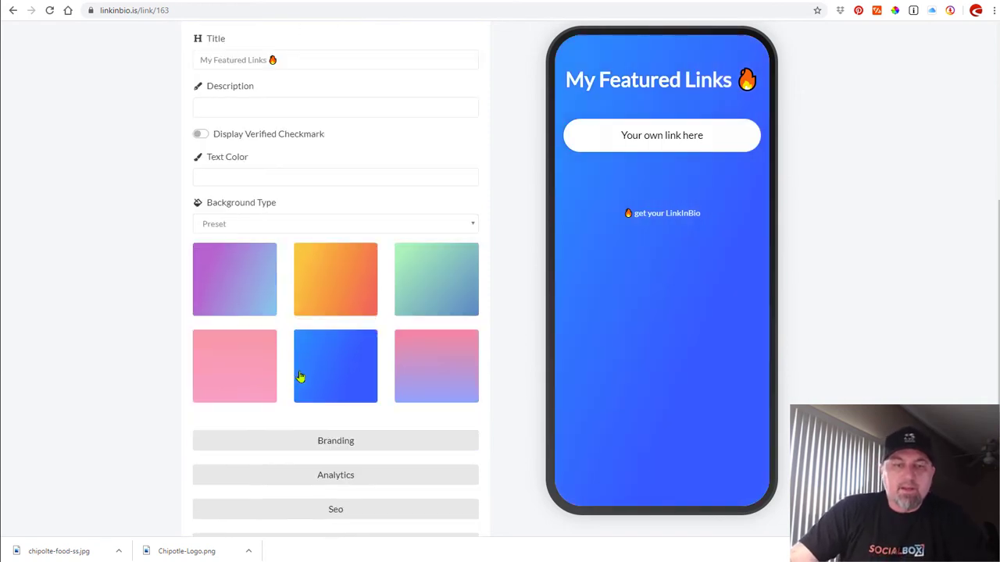
{"action": "scroll", "coordinate": [299, 377], "scroll_direction": "down", "scroll_amount": 2}
{"action": "left_click", "coordinate": [330, 471]}
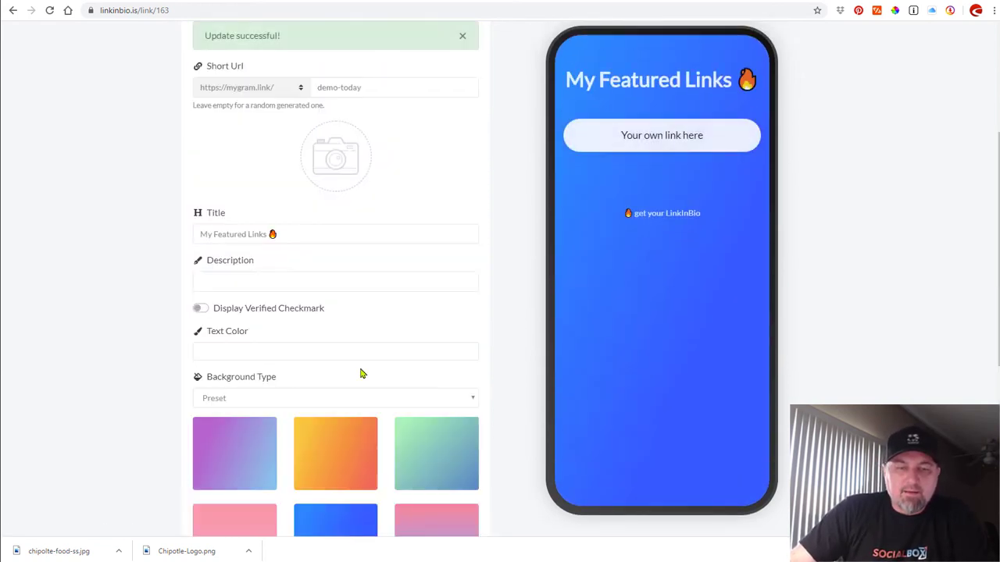
- Upload girl-glasses.jpg from the images-working folder as the page's profile picture
{"action": "left_click", "coordinate": [379, 286]}
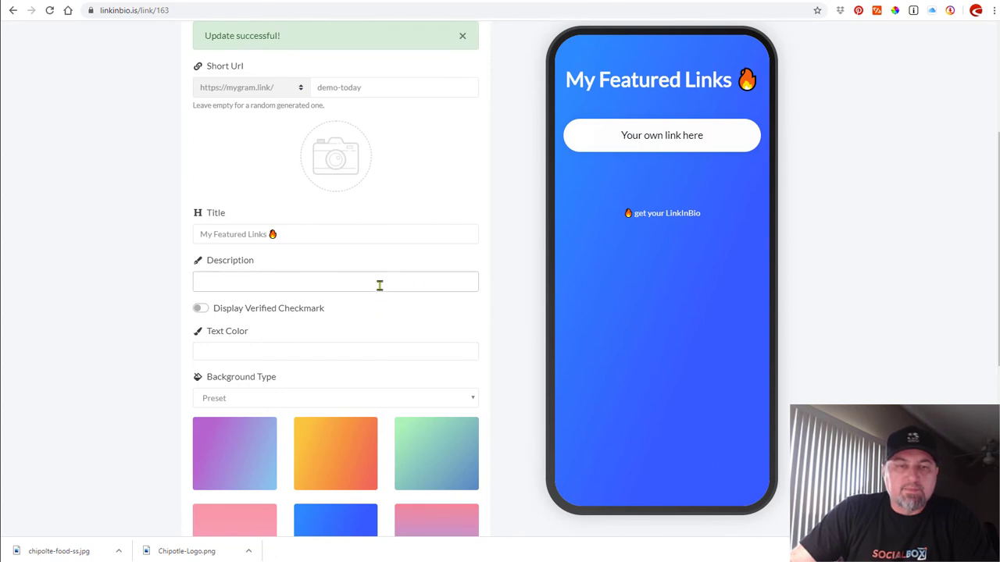
{"action": "scroll", "coordinate": [396, 278], "scroll_direction": "up", "scroll_amount": 1}
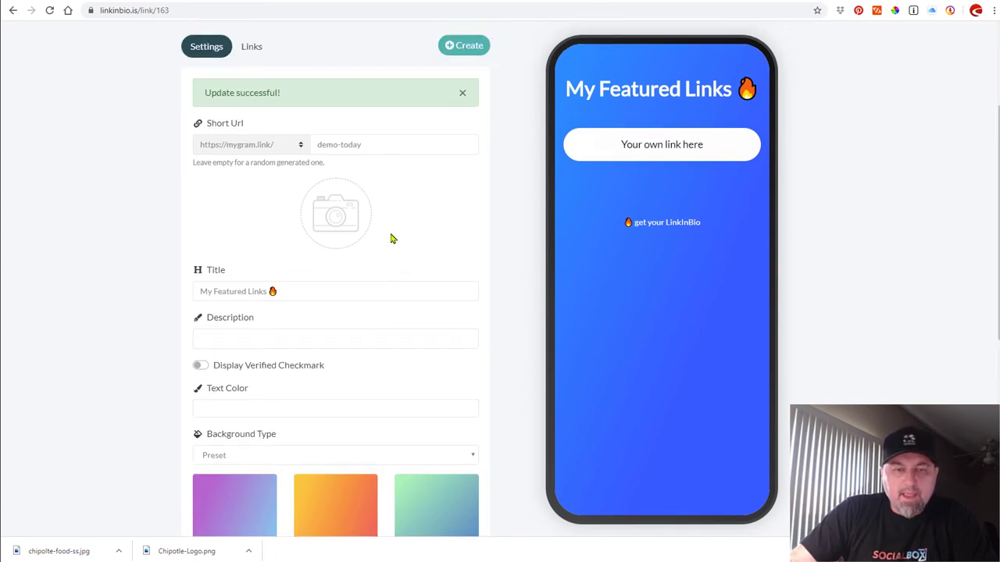
{"action": "left_click", "coordinate": [340, 216]}
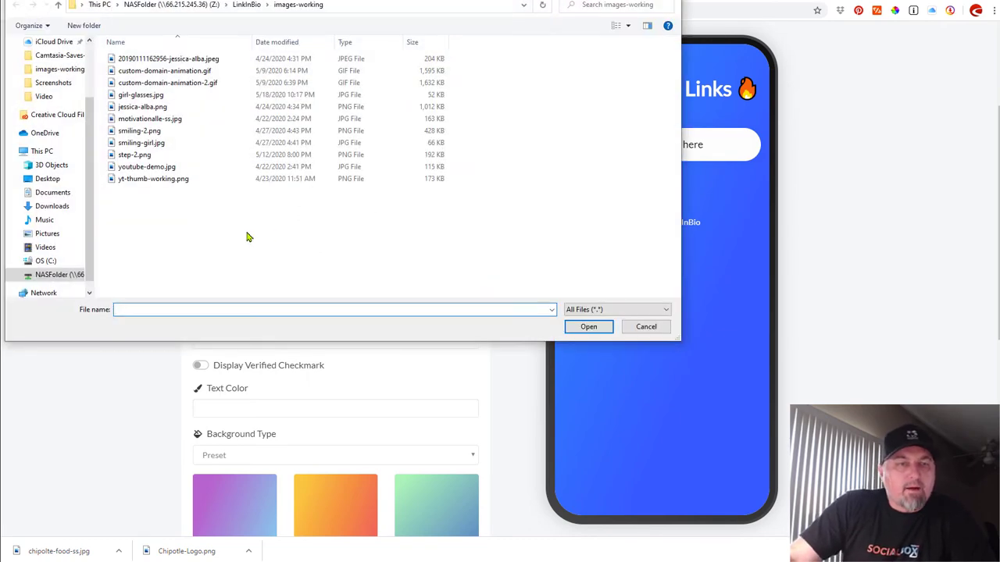
{"action": "left_click", "coordinate": [141, 95]}
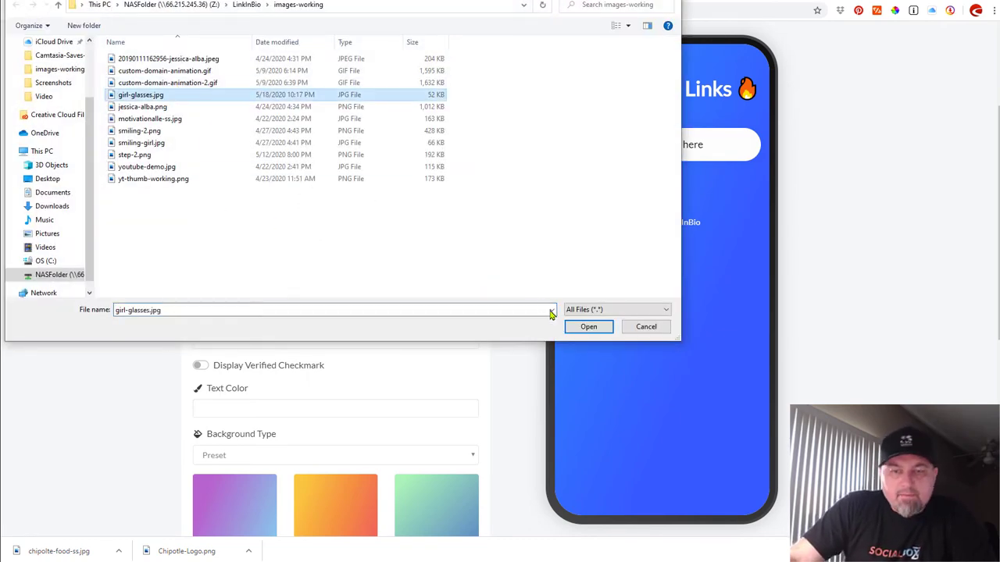
{"action": "left_click", "coordinate": [587, 327]}
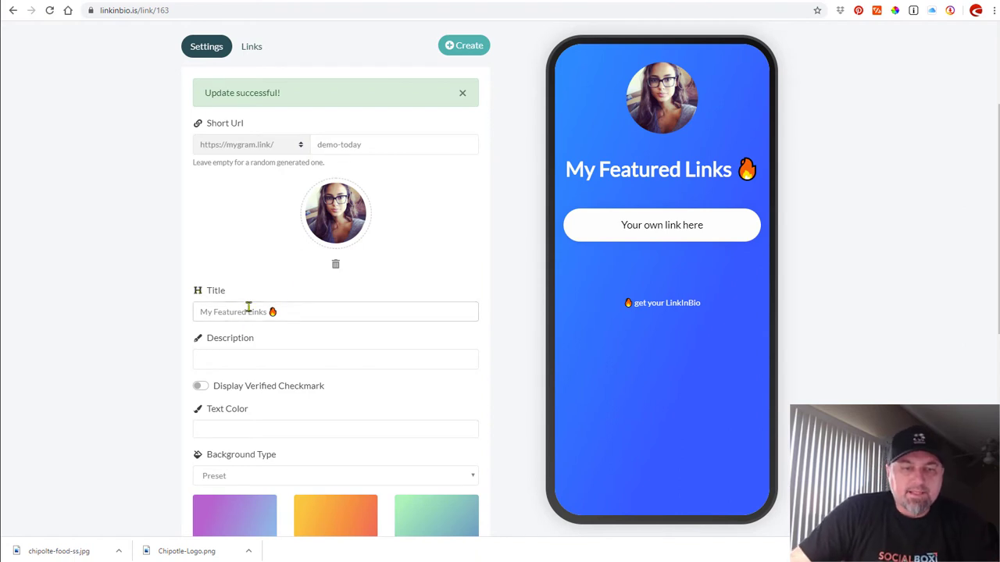
- Replace the title's wording with "Featured Title", keeping the fire emoji behind it
{"action": "left_click_drag", "start_coordinate": [265, 311], "coordinate": [194, 316]}
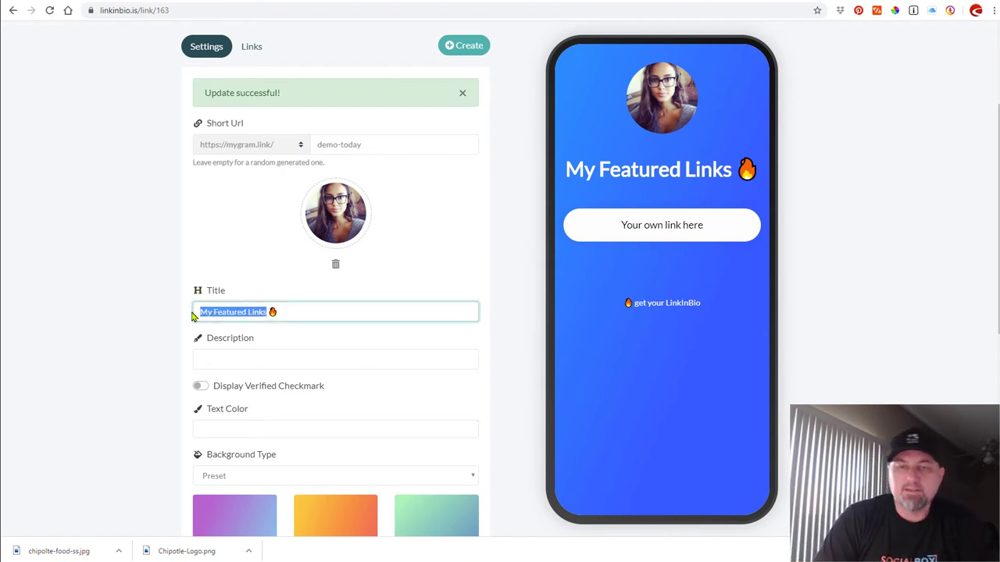
{"action": "type", "text": "Featured Titl"}
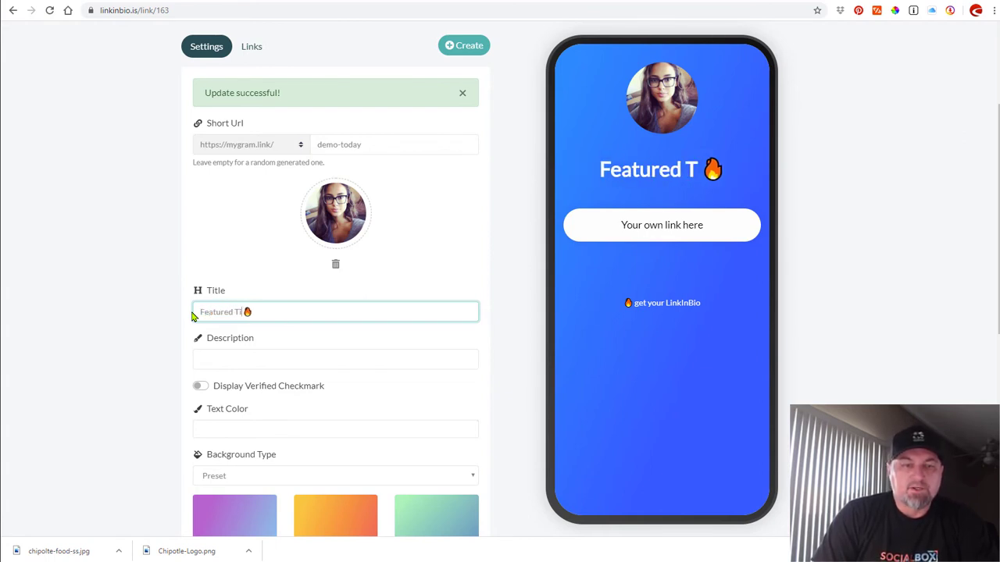
{"action": "type", "text": "e"}
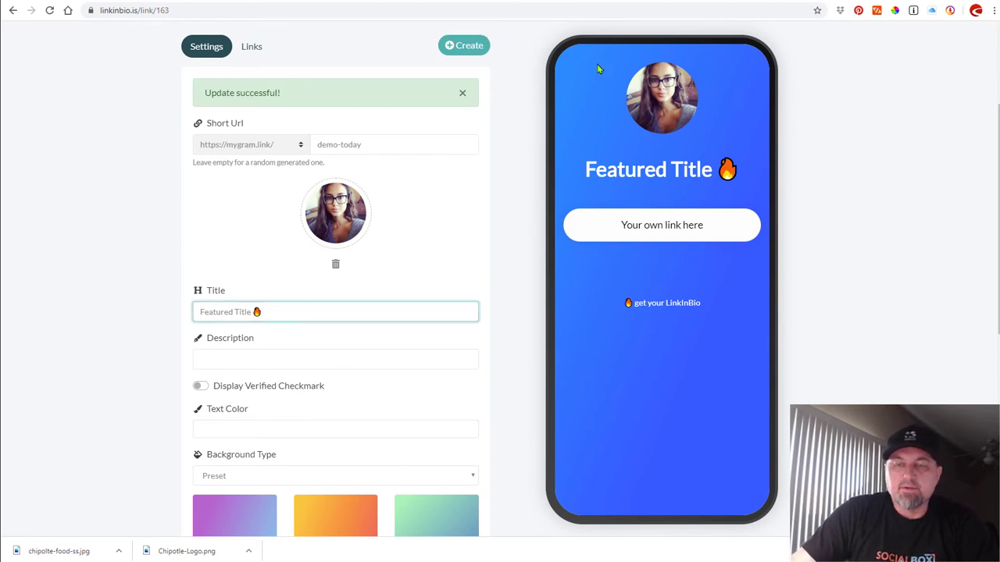
- Copy the Pot of Food emoji from Emojipedia and paste it into the page title in place of the fire emoji
{"action": "left_click", "coordinate": [574, 2]}
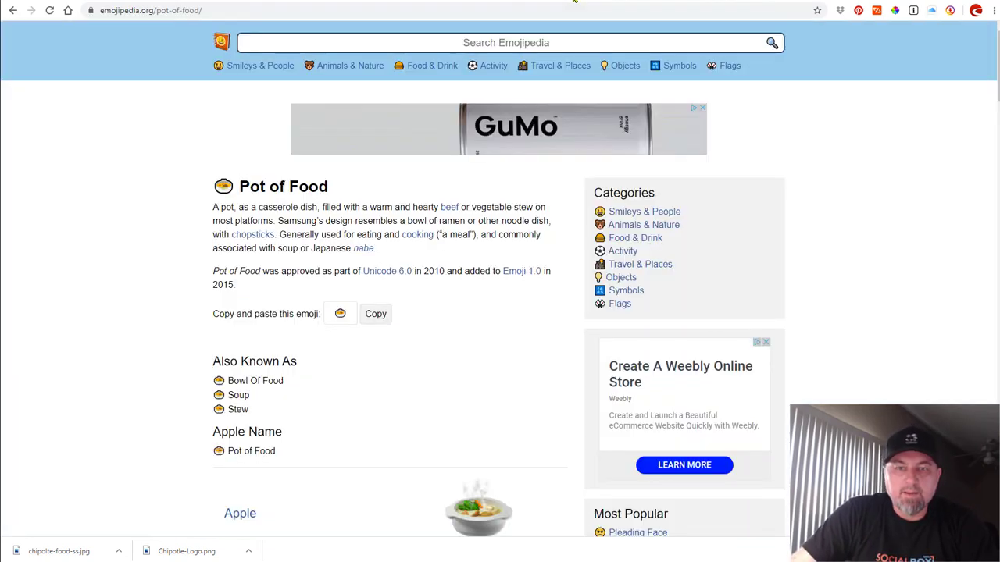
{"action": "left_click", "coordinate": [374, 313]}
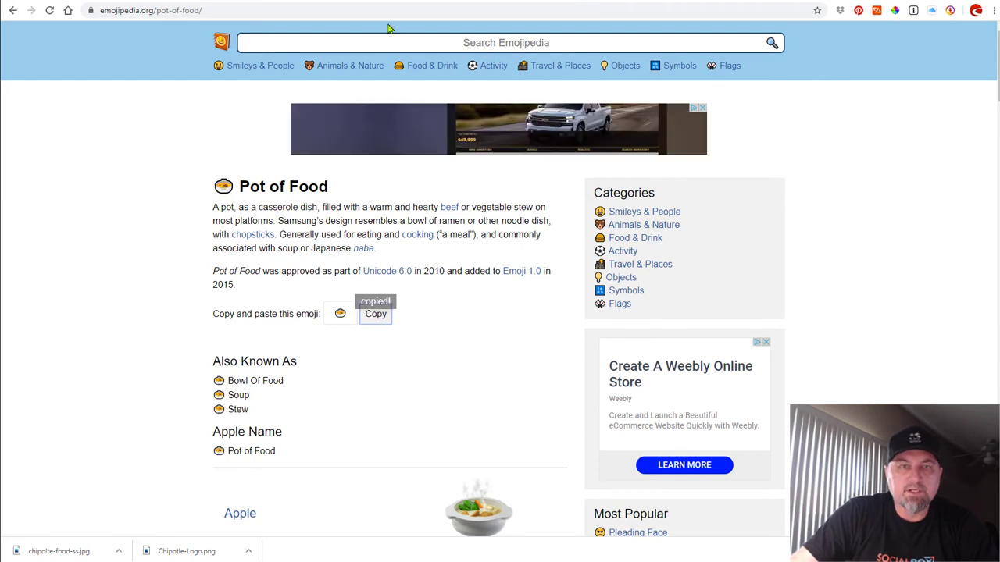
{"action": "left_click", "coordinate": [205, 3]}
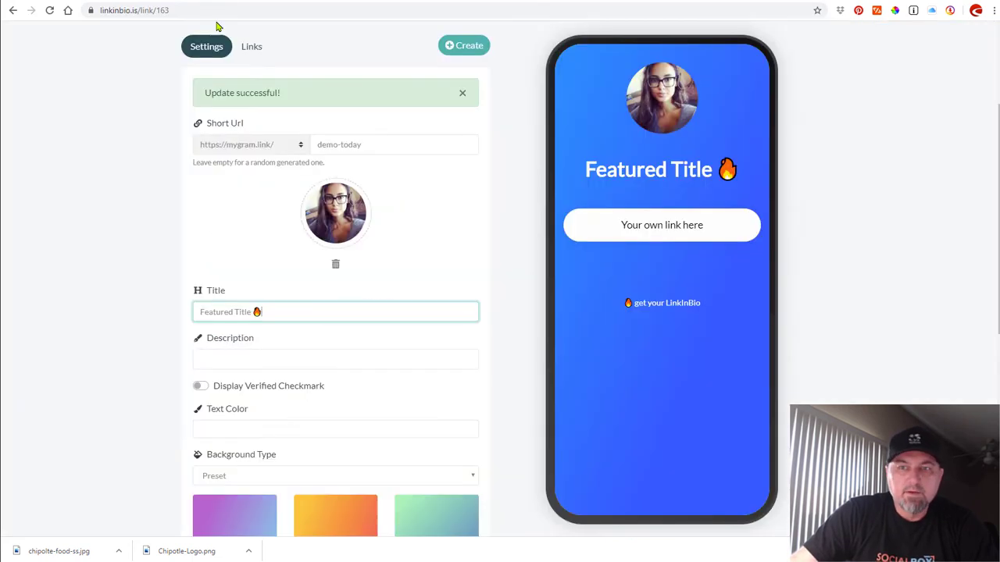
{"action": "key", "text": "BackSpace"}
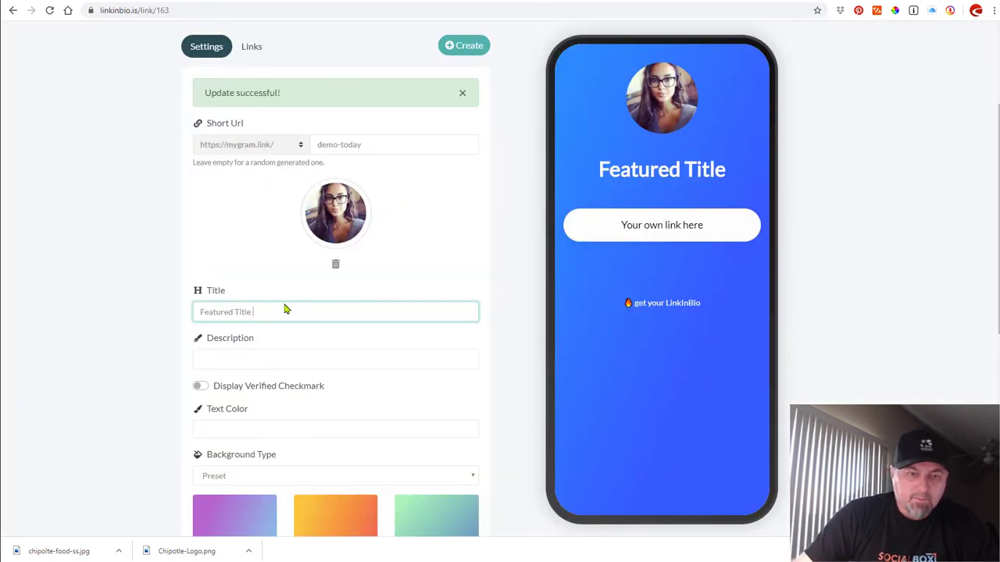
{"action": "right_click", "coordinate": [283, 313]}
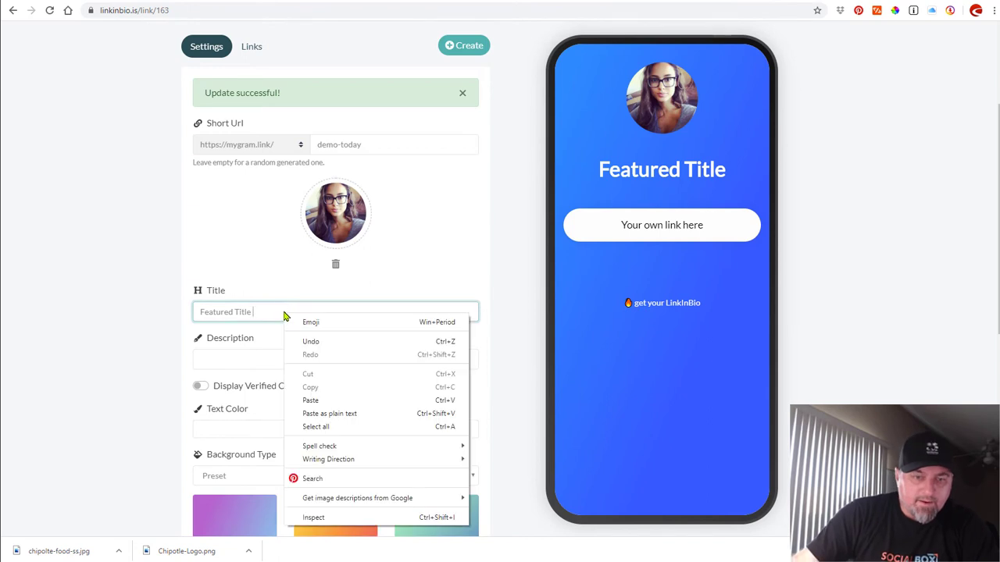
{"action": "left_click", "coordinate": [320, 401]}
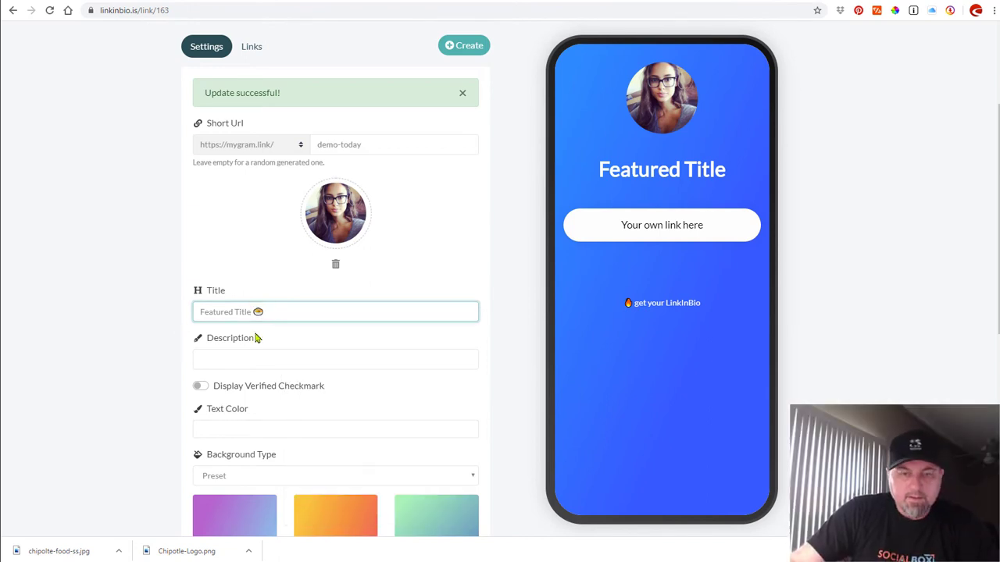
- Enter "My Minibio Page" as the page description
{"action": "left_click", "coordinate": [276, 345]}
{"action": "left_click", "coordinate": [288, 359]}
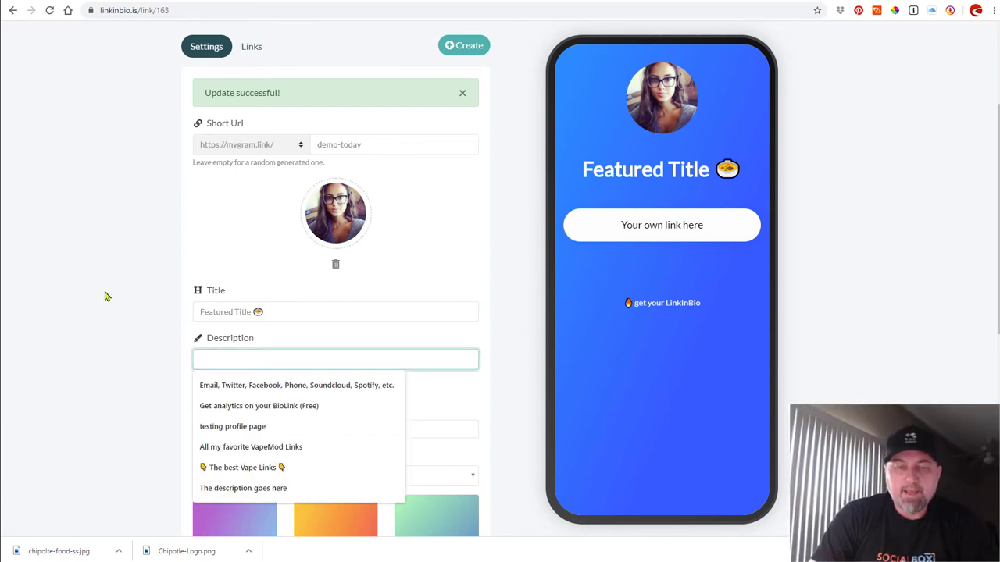
{"action": "type", "text": "My Minibo"}
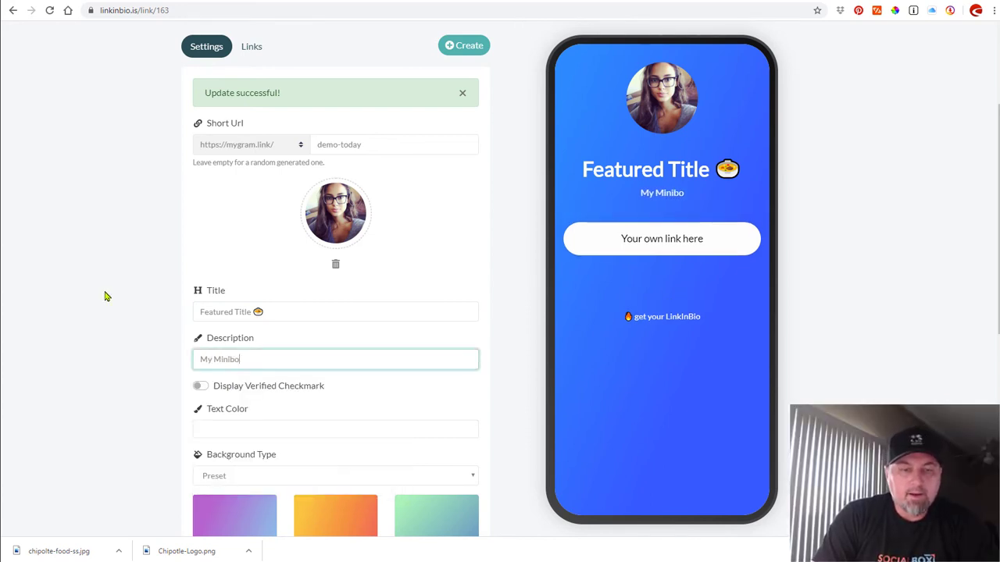
{"action": "key", "text": "BackSpace"}
{"action": "type", "text": "io z"}
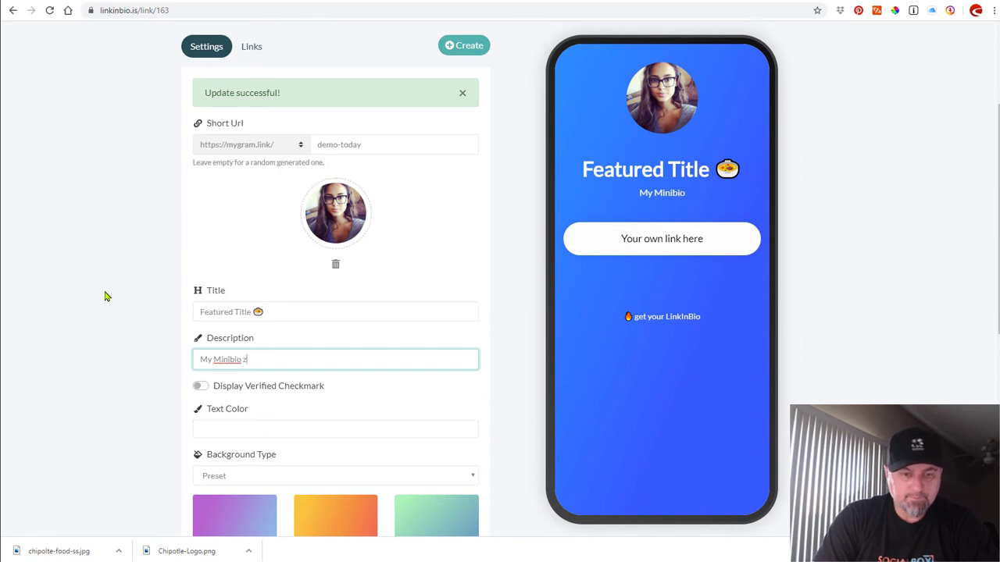
{"action": "key", "text": "BackSpace"}
{"action": "type", "text": "Page"}
{"action": "left_click", "coordinate": [112, 280]}
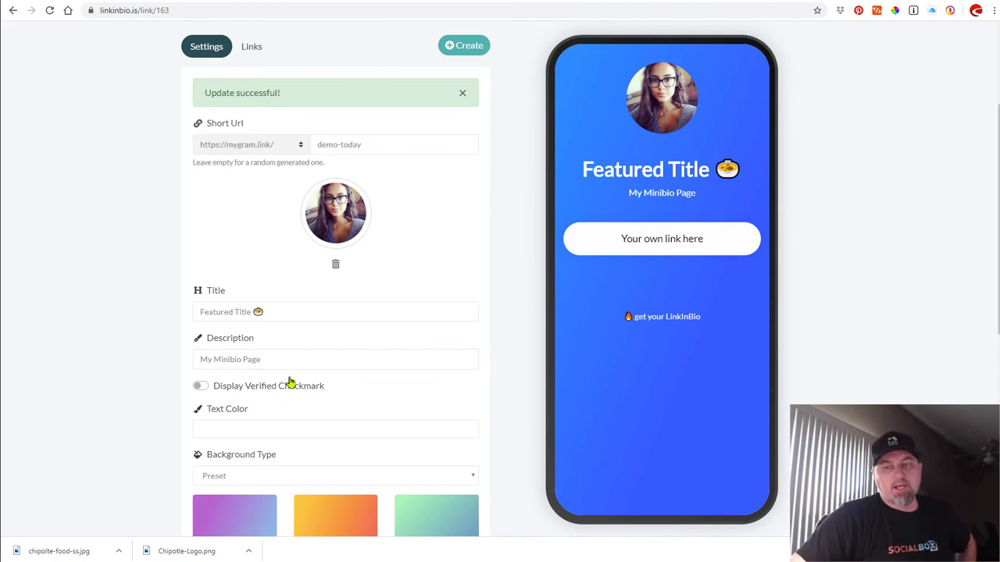
- Turn on the verified checkmark display and save the page settings
{"action": "scroll", "coordinate": [289, 382], "scroll_direction": "down", "scroll_amount": 2}
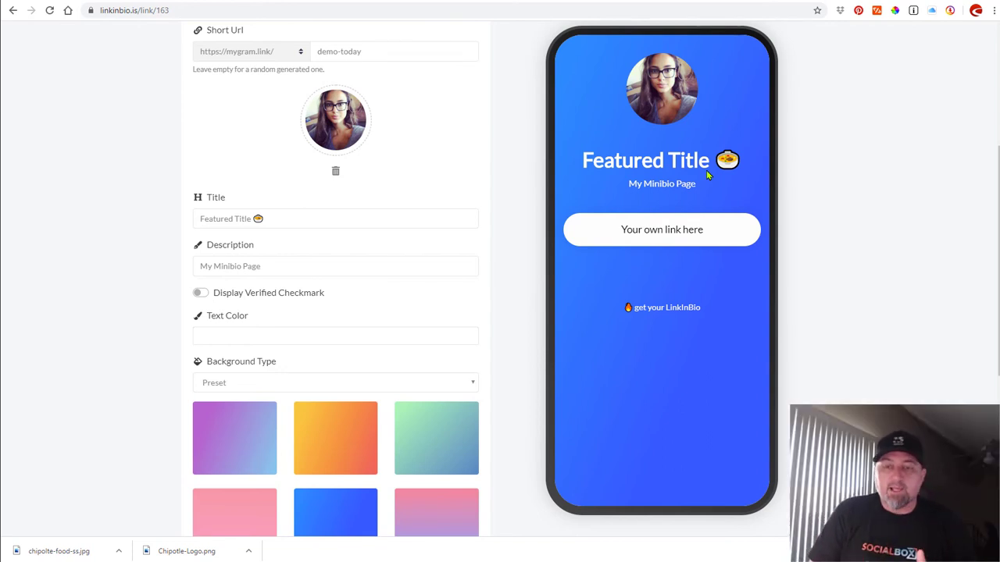
{"action": "left_click", "coordinate": [202, 293]}
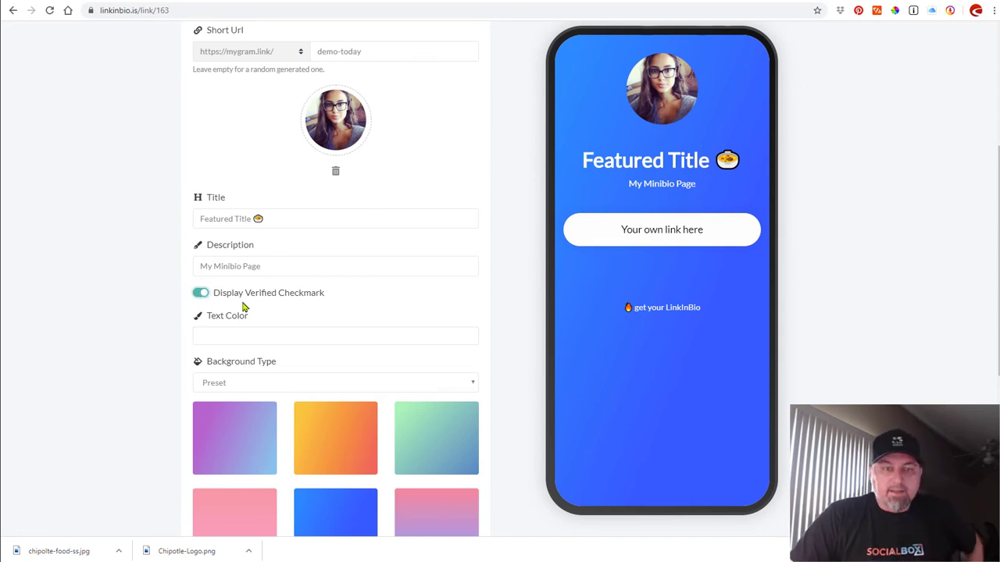
{"action": "scroll", "coordinate": [263, 338], "scroll_direction": "down", "scroll_amount": 4}
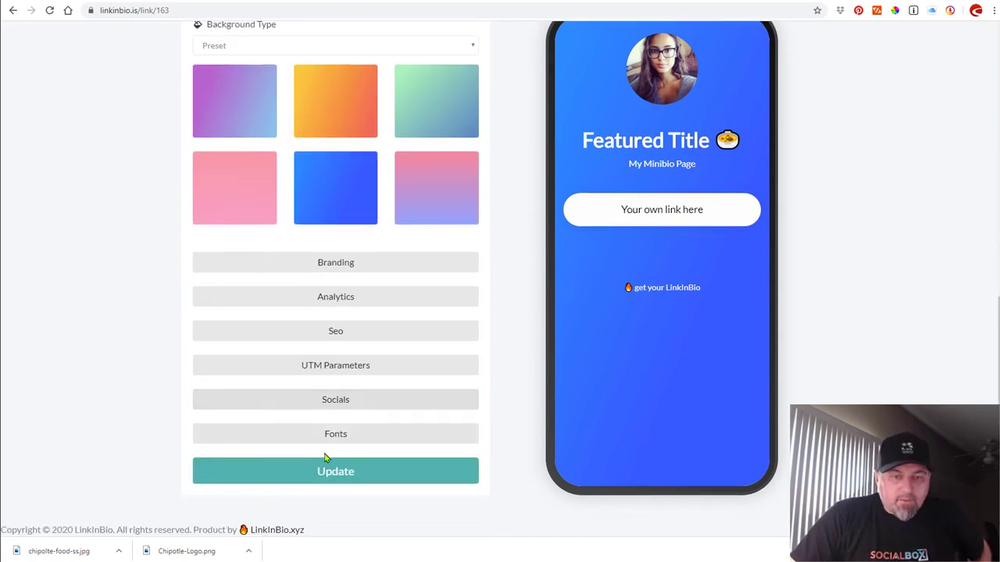
{"action": "left_click", "coordinate": [335, 474]}
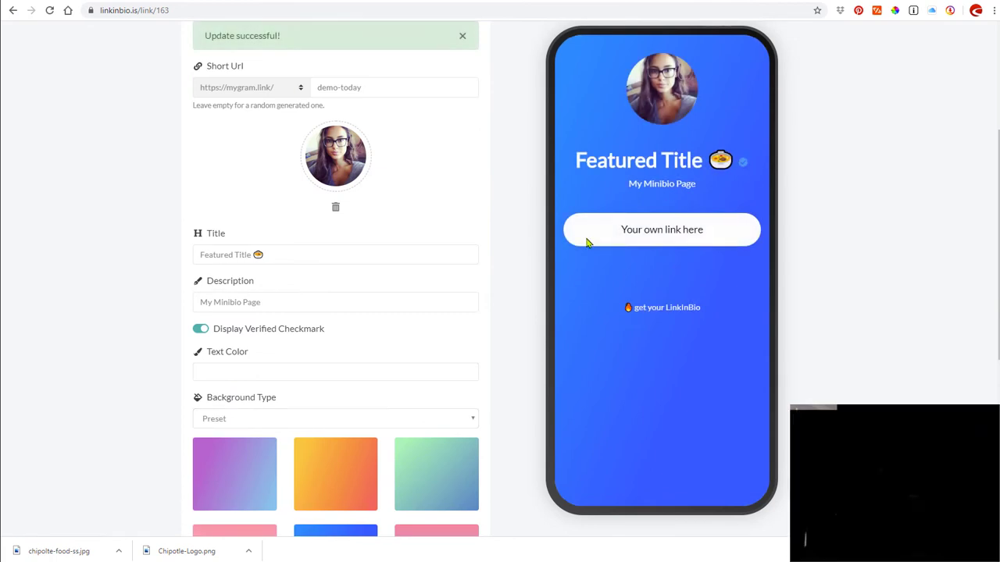
{"action": "scroll", "coordinate": [125, 295], "scroll_direction": "down", "scroll_amount": 1}
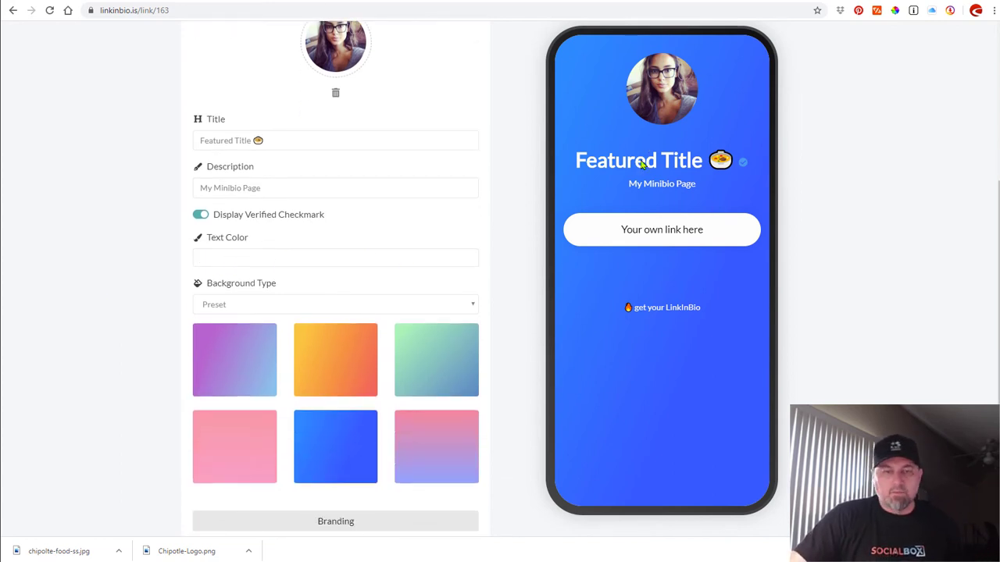
- Change the page's background type from a preset to Custom Color
{"action": "scroll", "coordinate": [117, 204], "scroll_direction": "down", "scroll_amount": 2}
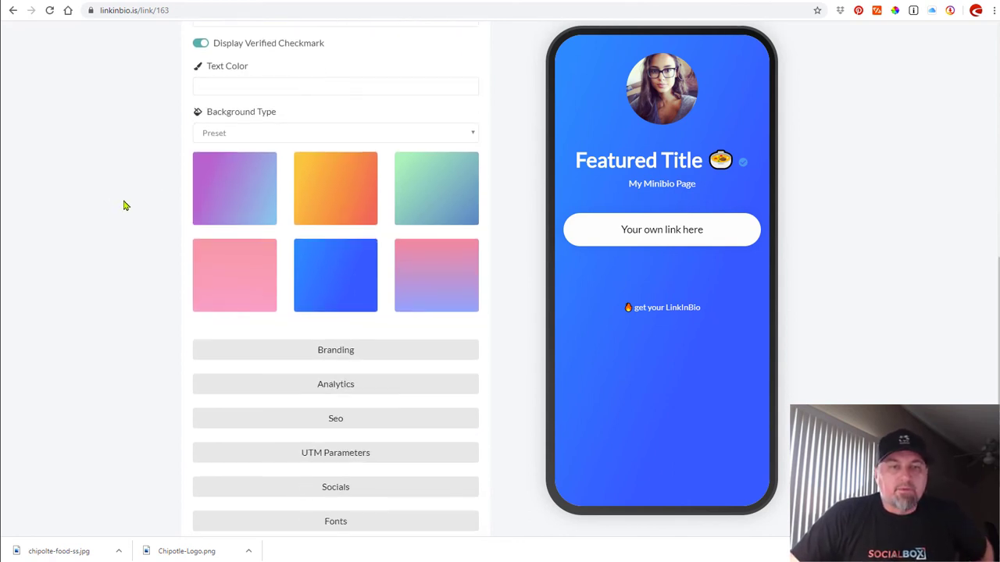
{"action": "left_click", "coordinate": [234, 133]}
{"action": "left_click", "coordinate": [233, 133]}
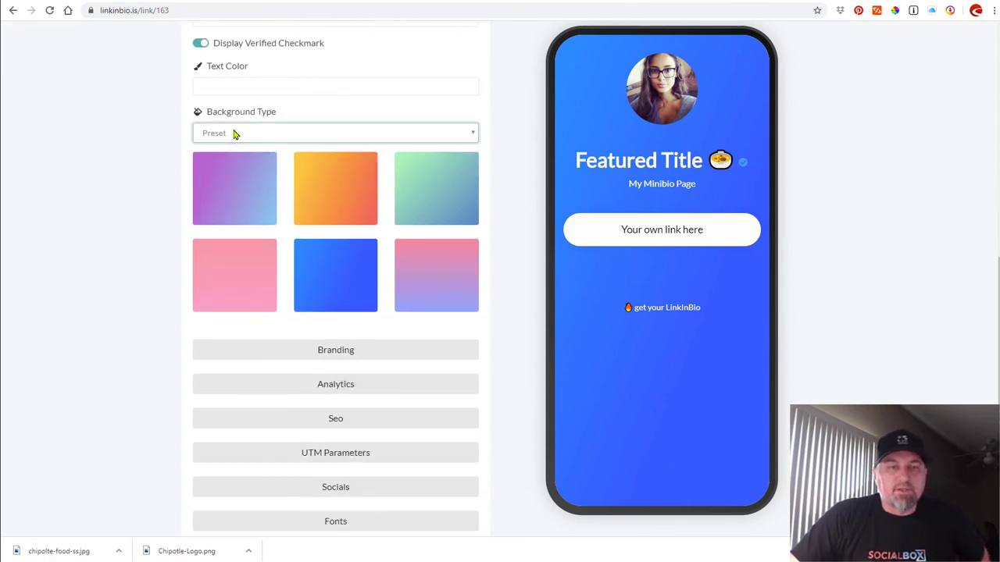
{"action": "left_click", "coordinate": [234, 134]}
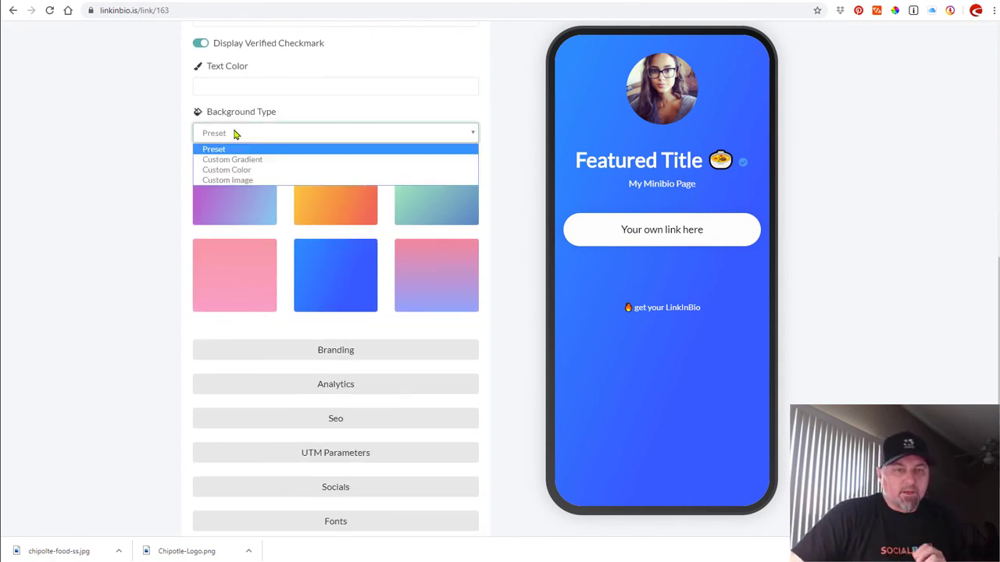
{"action": "left_click", "coordinate": [251, 171]}
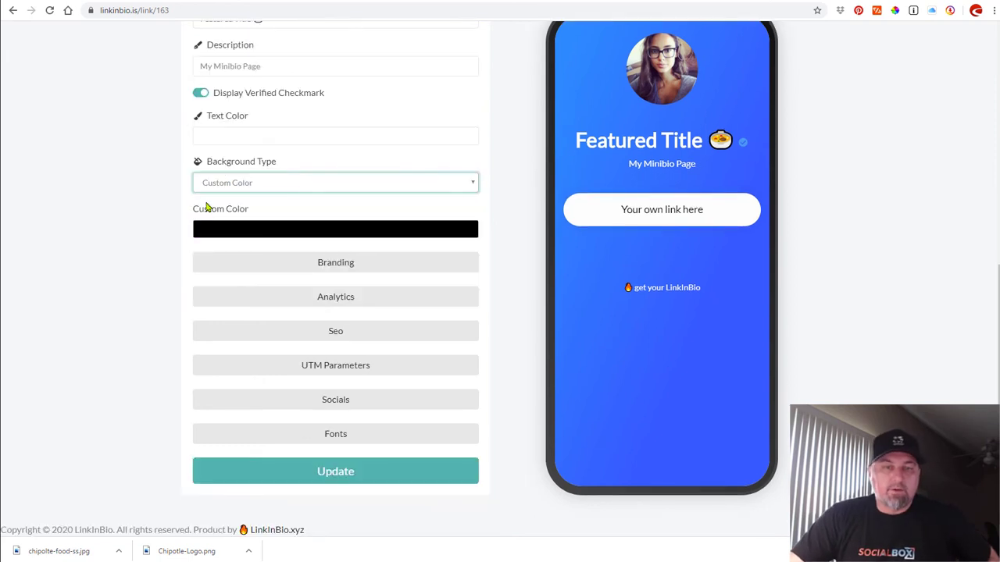
- Pick the dark red #A82A2A as the custom background color and save the page settings
{"action": "left_click", "coordinate": [258, 231]}
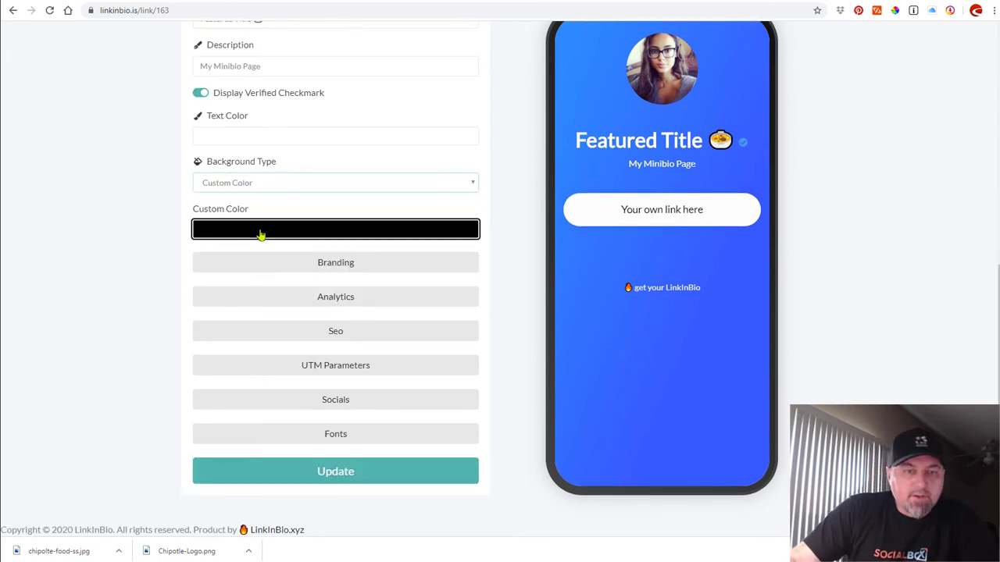
{"action": "left_click", "coordinate": [266, 275]}
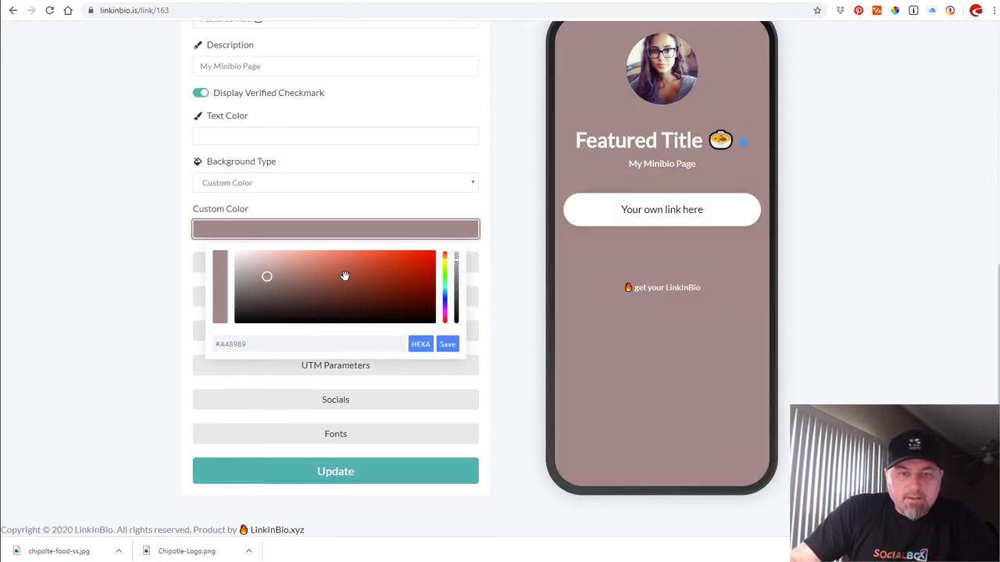
{"action": "left_click", "coordinate": [409, 270]}
{"action": "left_click", "coordinate": [382, 271]}
{"action": "left_click", "coordinate": [385, 275]}
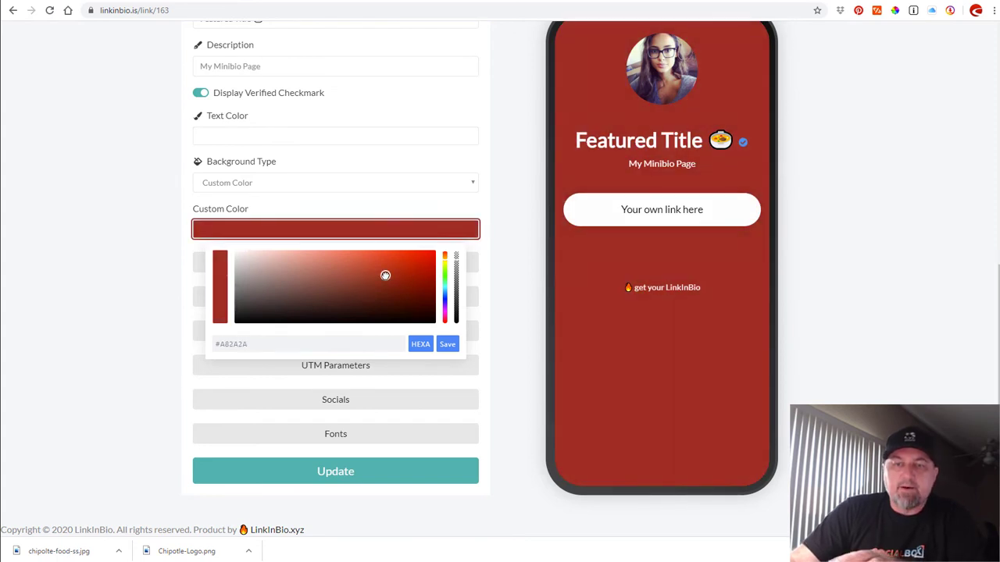
{"action": "left_click", "coordinate": [447, 343]}
{"action": "left_click", "coordinate": [314, 479]}
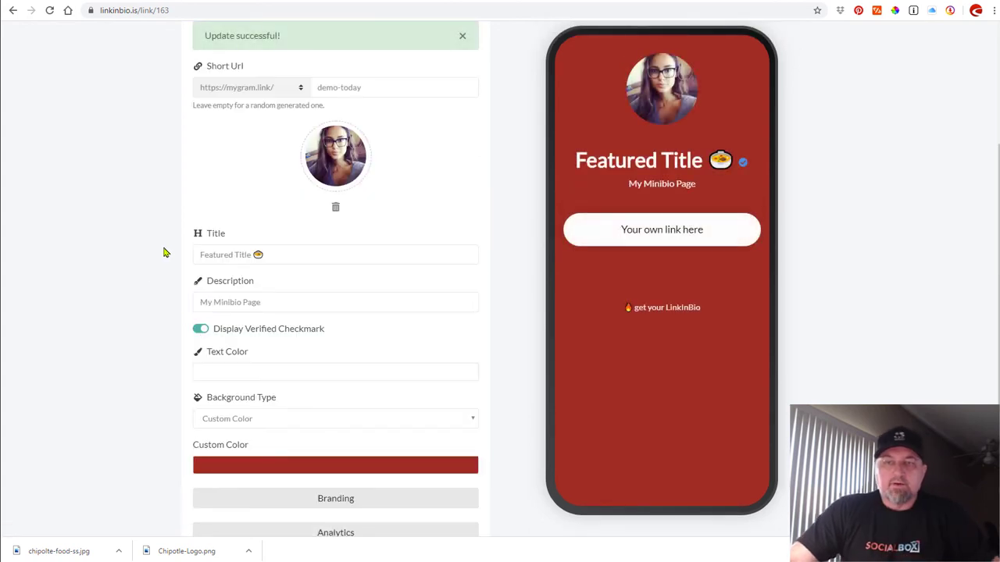
- Turn off the branding display in the page's branding settings
{"action": "scroll", "coordinate": [145, 265], "scroll_direction": "down", "scroll_amount": 3}
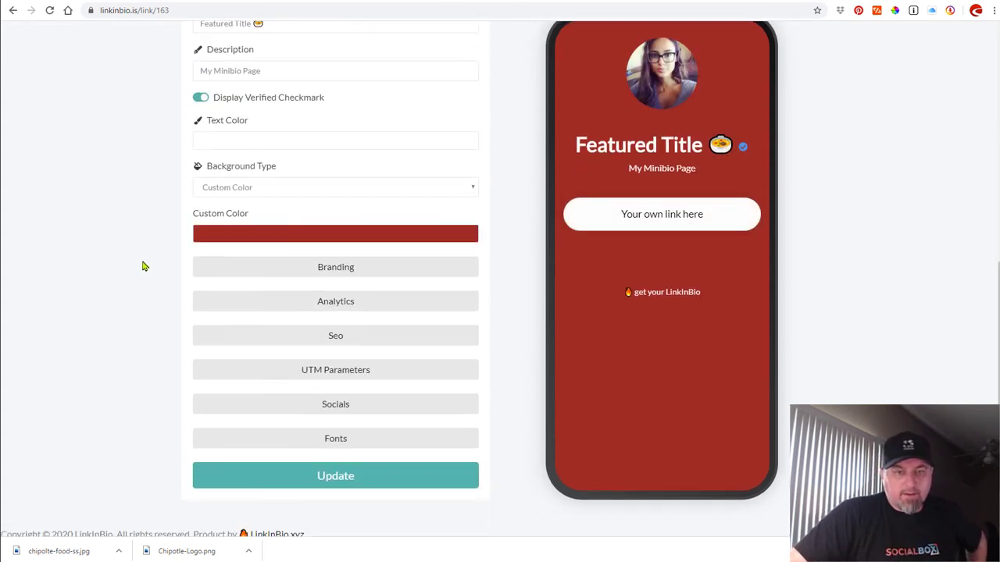
{"action": "left_click", "coordinate": [330, 267]}
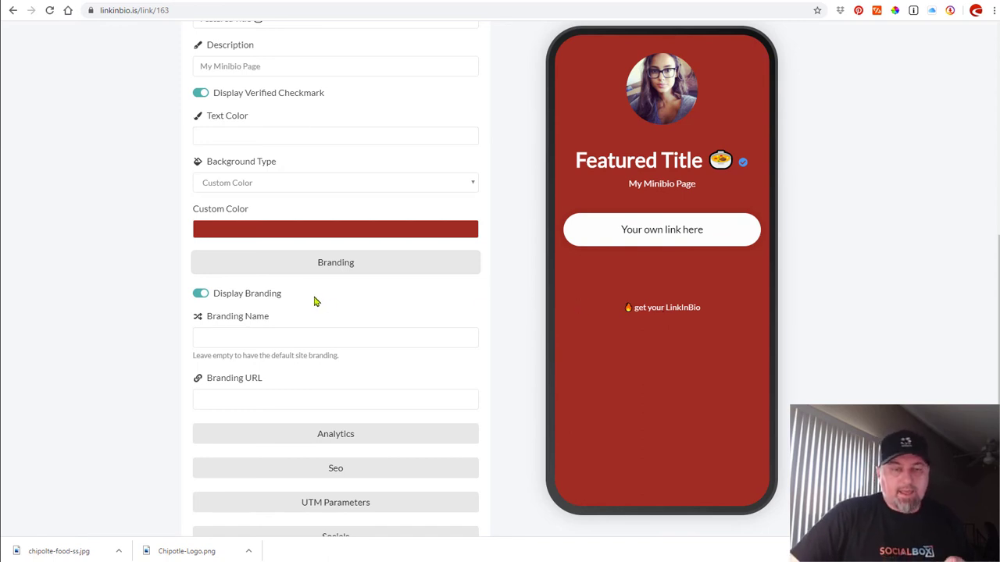
{"action": "left_click", "coordinate": [202, 296]}
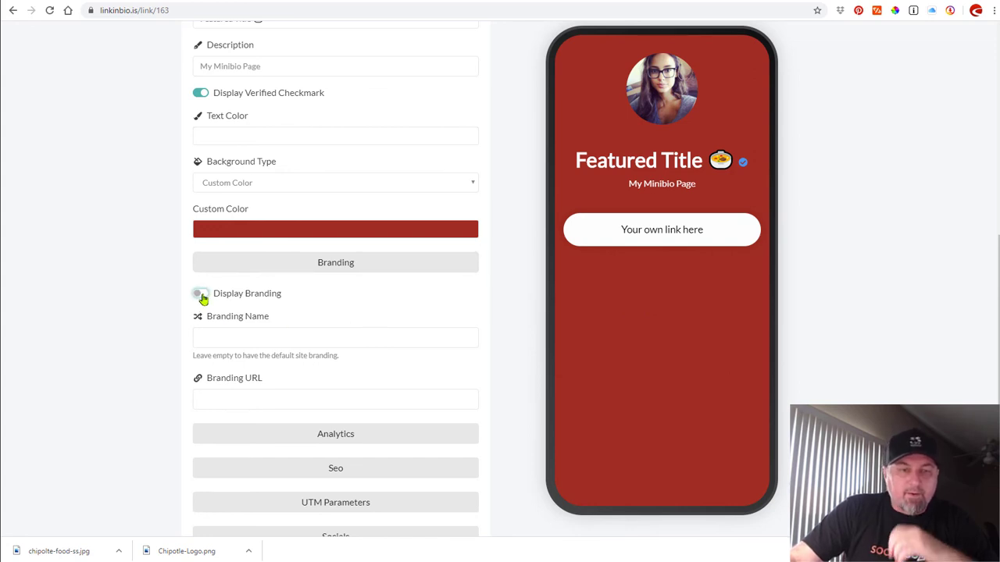
{"action": "left_click", "coordinate": [237, 339]}
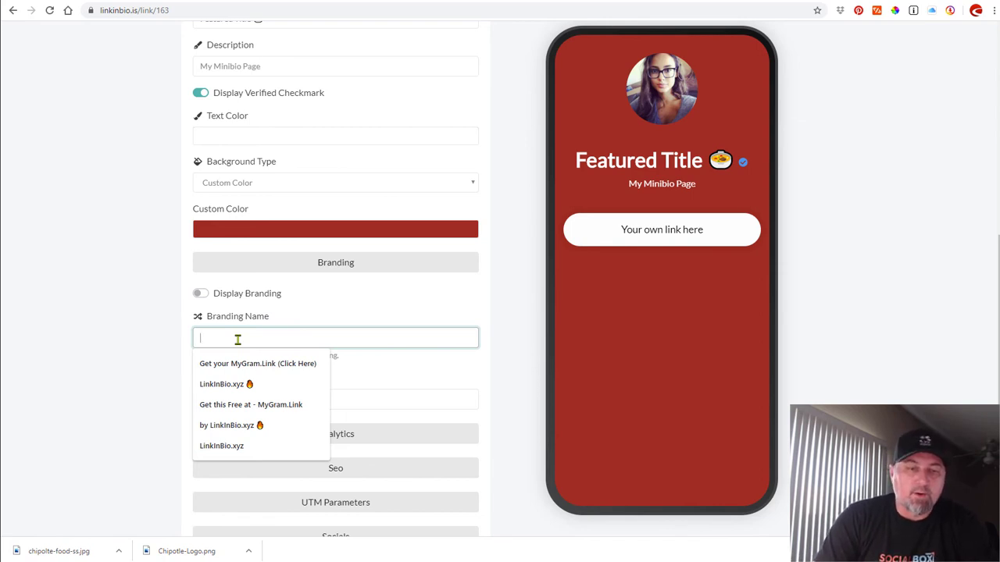
{"action": "type", "text": "Your Website 🥘"}
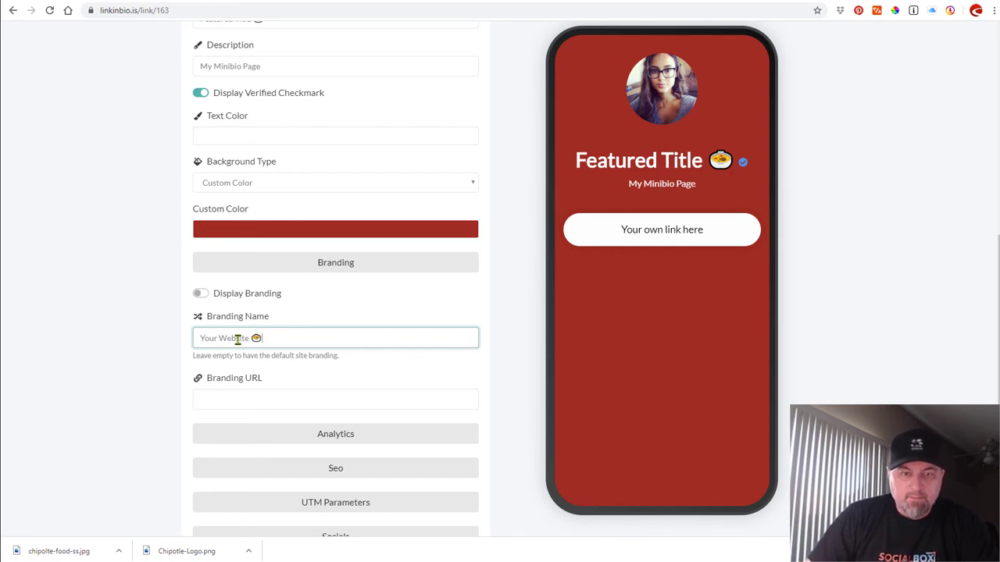
{"action": "left_click", "coordinate": [240, 396]}
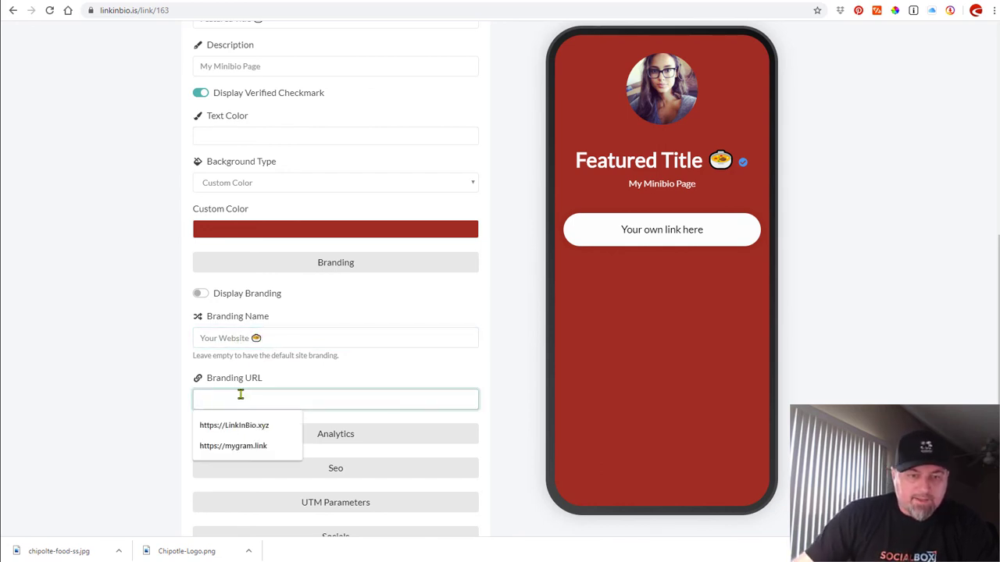
{"action": "left_click", "coordinate": [249, 426]}
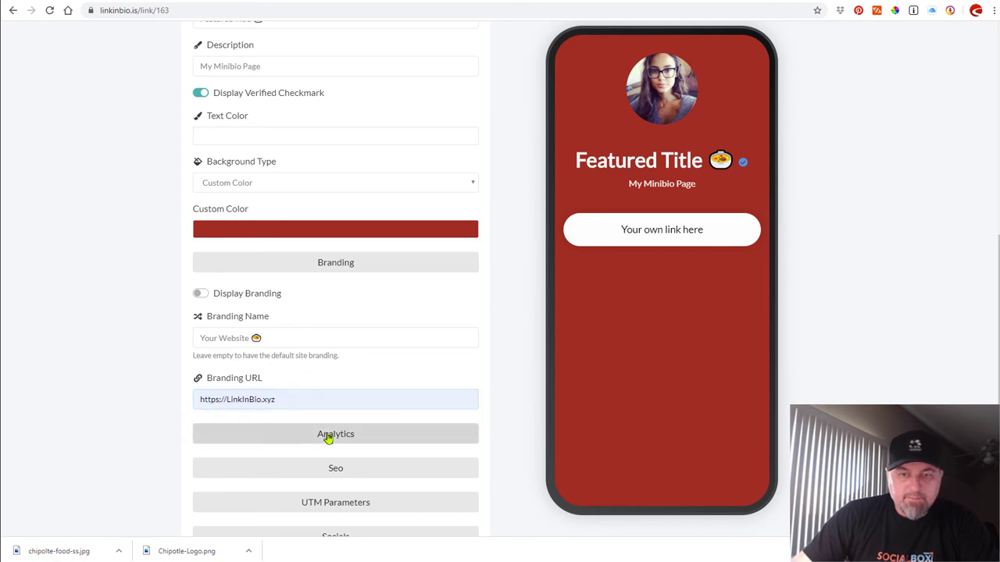
{"action": "scroll", "coordinate": [328, 439], "scroll_direction": "down", "scroll_amount": 2}
{"action": "left_click", "coordinate": [322, 470]}
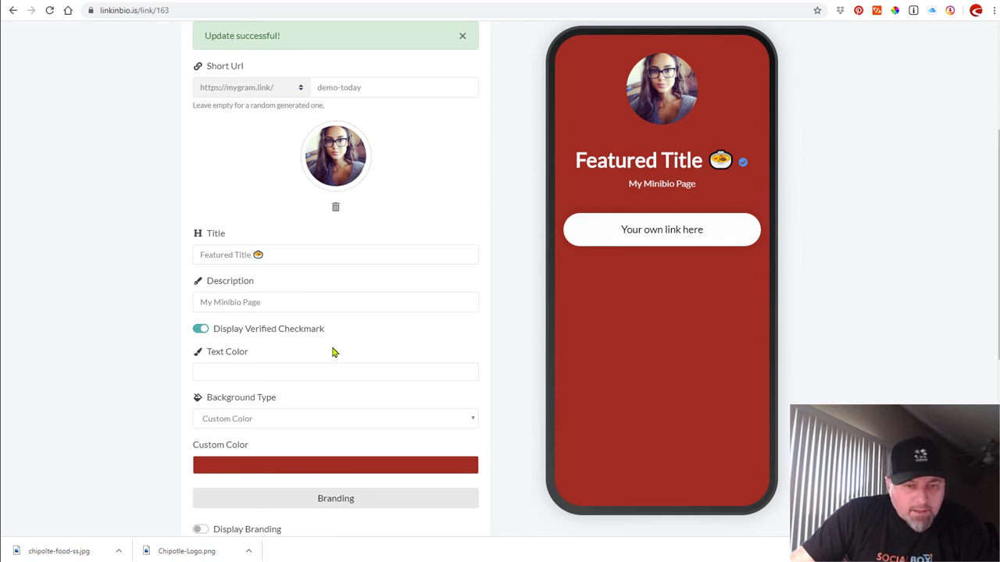
- Turn on the branding display and save the page settings
{"action": "scroll", "coordinate": [328, 334], "scroll_direction": "down", "scroll_amount": 2}
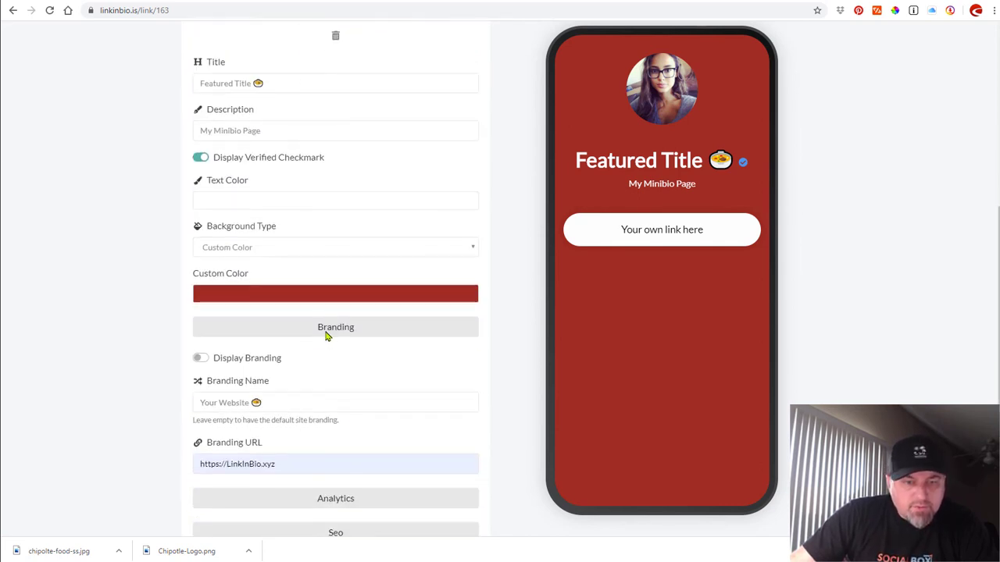
{"action": "left_click", "coordinate": [200, 357]}
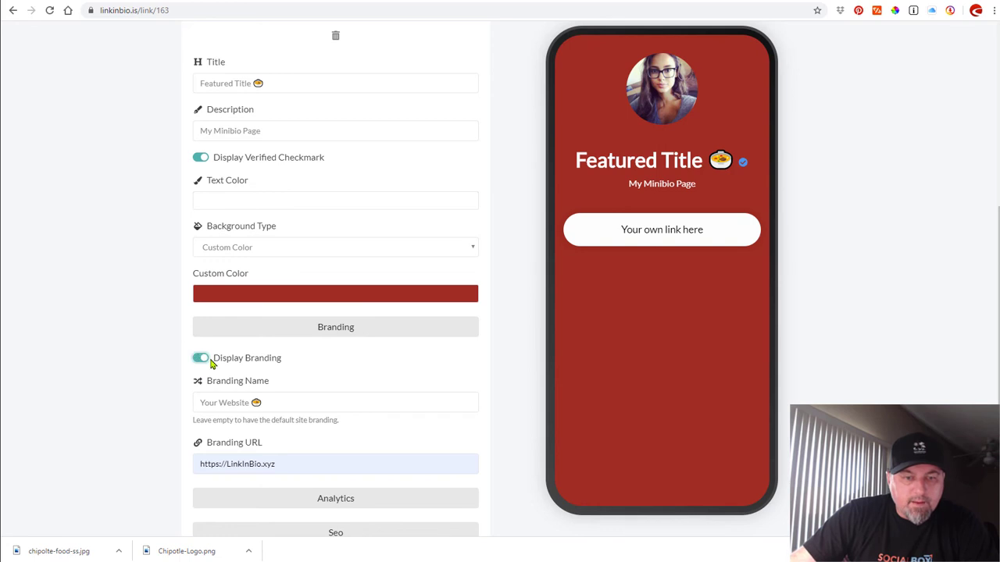
{"action": "scroll", "coordinate": [234, 390], "scroll_direction": "down", "scroll_amount": 3}
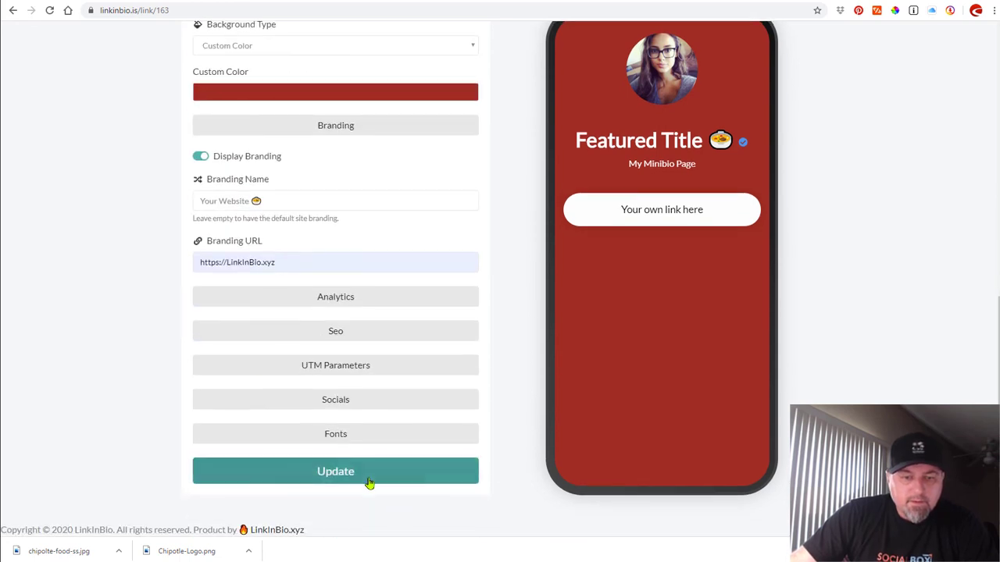
{"action": "left_click", "coordinate": [341, 466]}
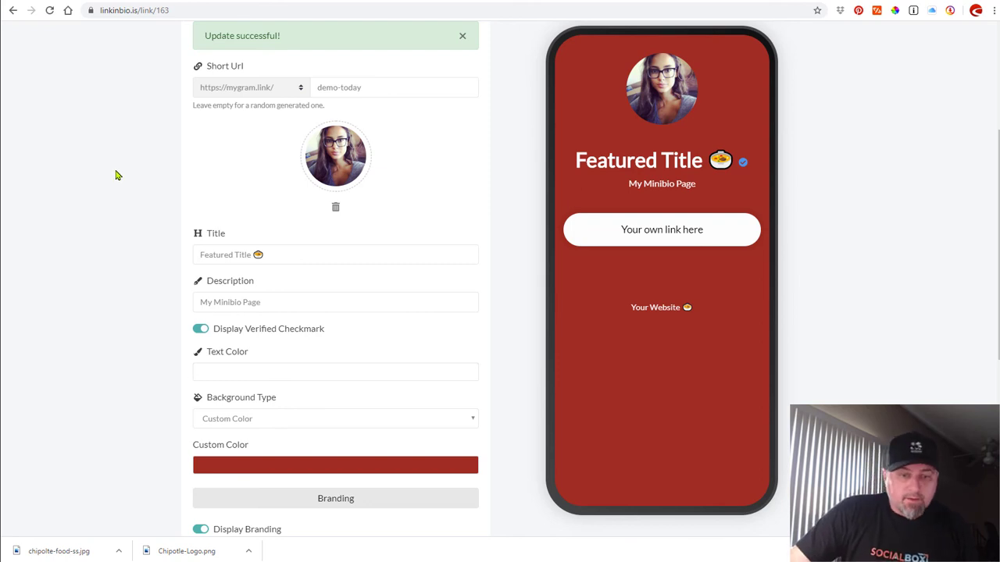
- Examine the fields offered in the Analytics, SEO and UTM Parameters settings
{"action": "scroll", "coordinate": [116, 174], "scroll_direction": "down", "scroll_amount": 3}
{"action": "scroll", "coordinate": [116, 173], "scroll_direction": "down", "scroll_amount": 2}
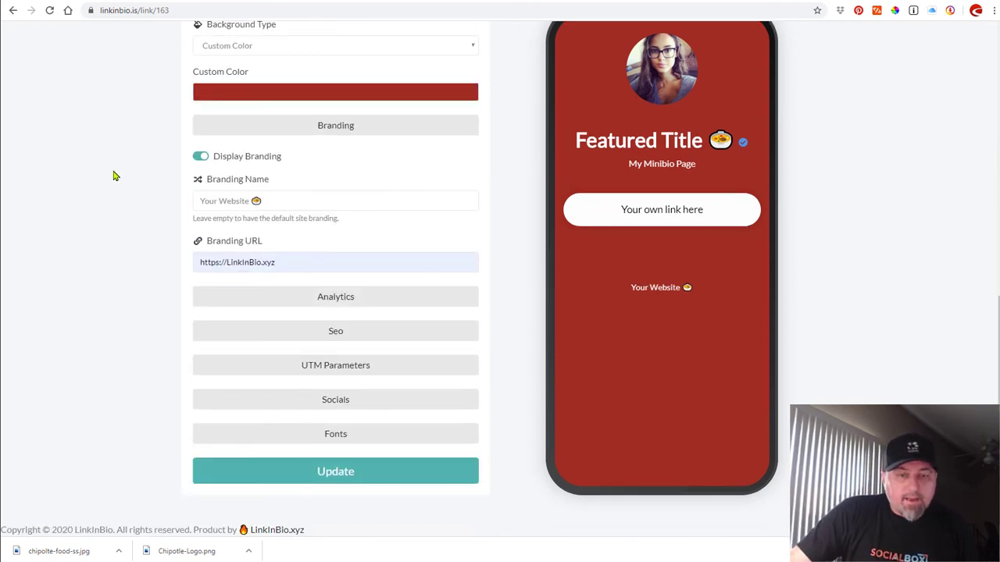
{"action": "left_click", "coordinate": [326, 304]}
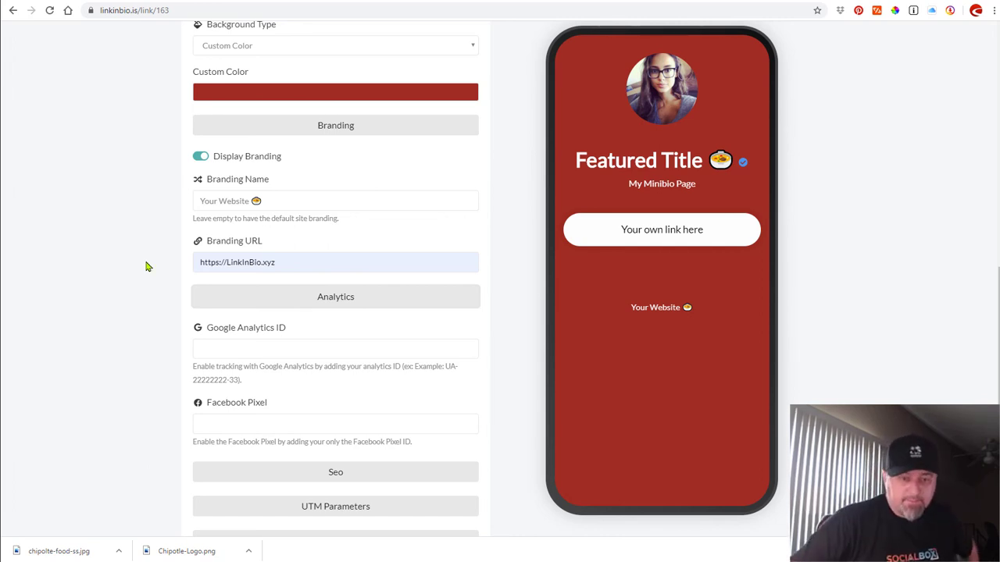
{"action": "scroll", "coordinate": [143, 366], "scroll_direction": "down", "scroll_amount": 3}
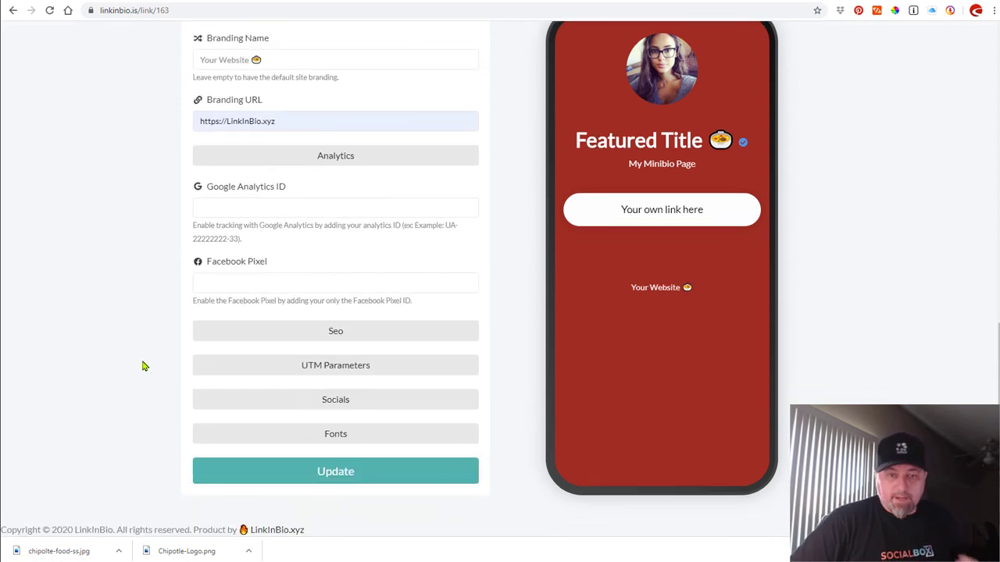
{"action": "left_click", "coordinate": [334, 334]}
{"action": "scroll", "coordinate": [139, 293], "scroll_direction": "down", "scroll_amount": 3}
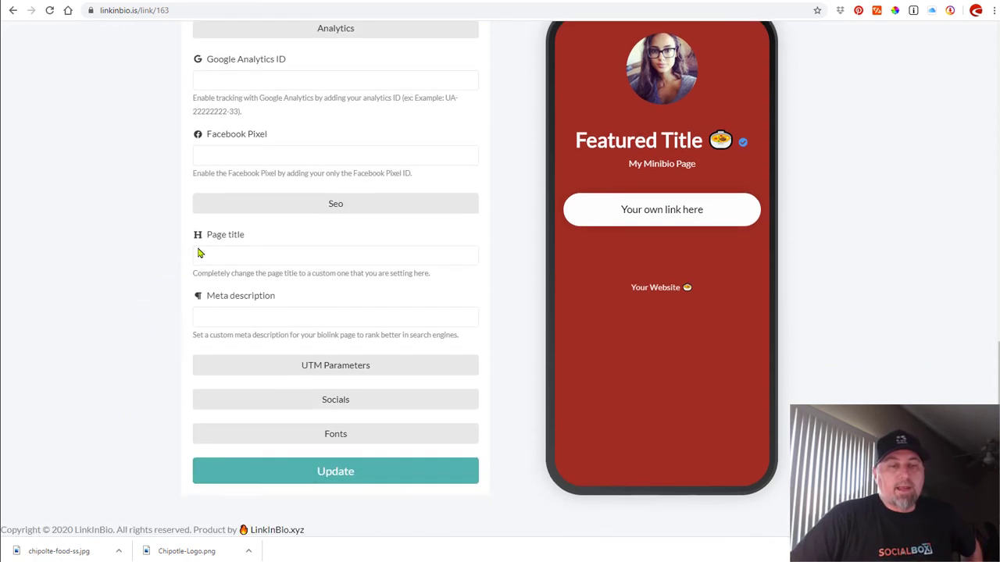
{"action": "left_click", "coordinate": [231, 258]}
{"action": "left_click", "coordinate": [286, 316]}
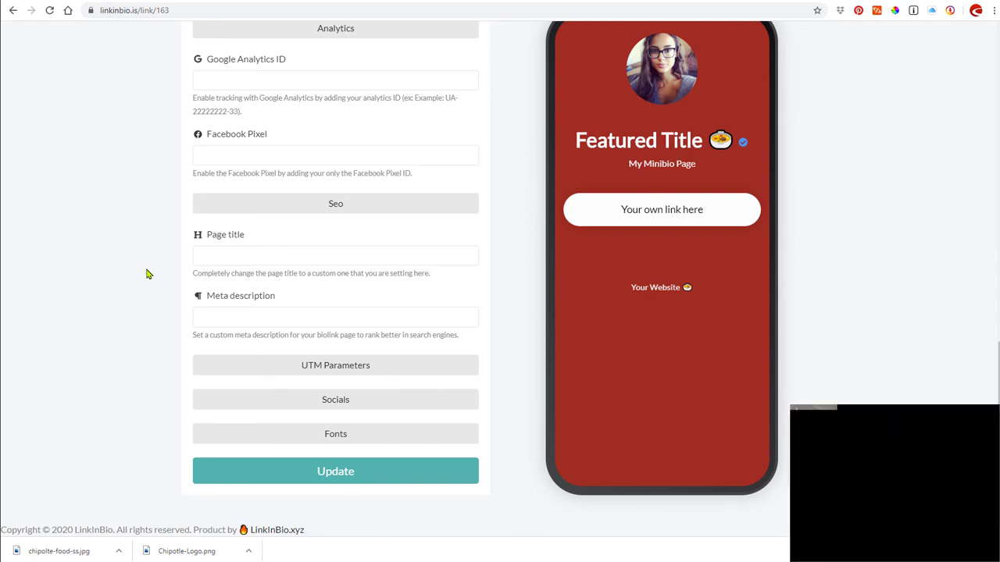
{"action": "left_click", "coordinate": [312, 364]}
{"action": "scroll", "coordinate": [117, 339], "scroll_direction": "down", "scroll_amount": 3}
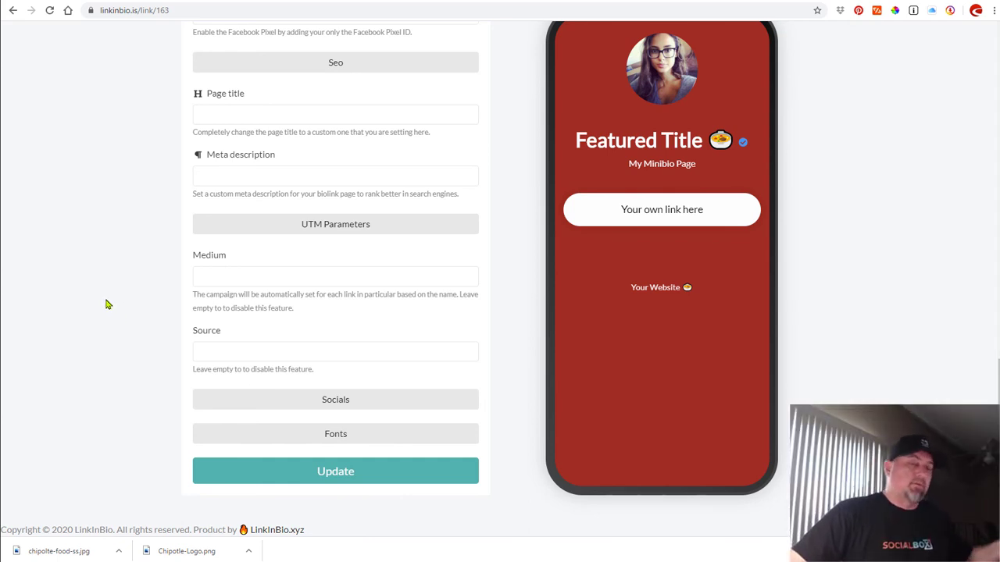
{"action": "left_click", "coordinate": [260, 225]}
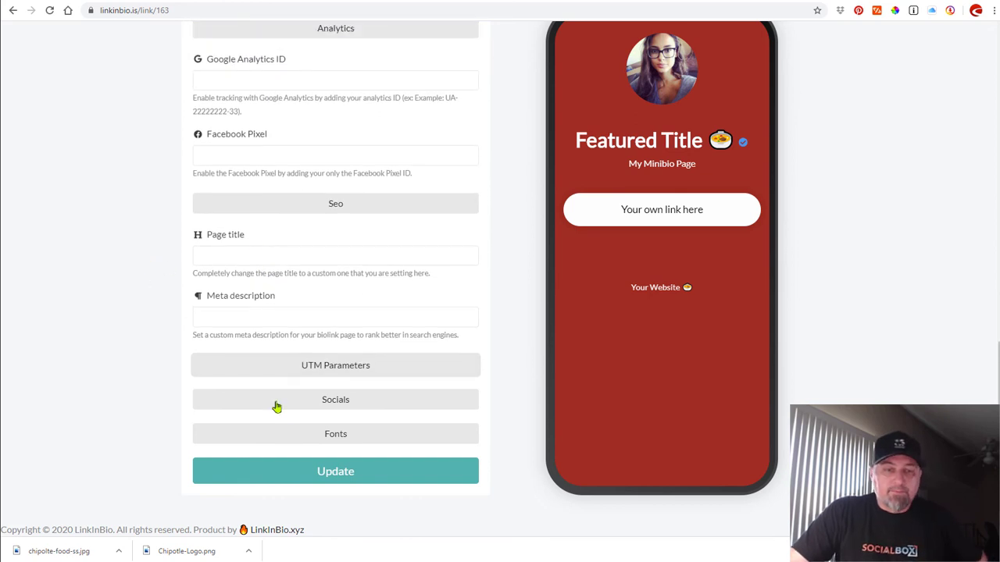
- Fill in the telephone and WhatsApp numbers in the page's social settings
{"action": "left_click", "coordinate": [323, 406]}
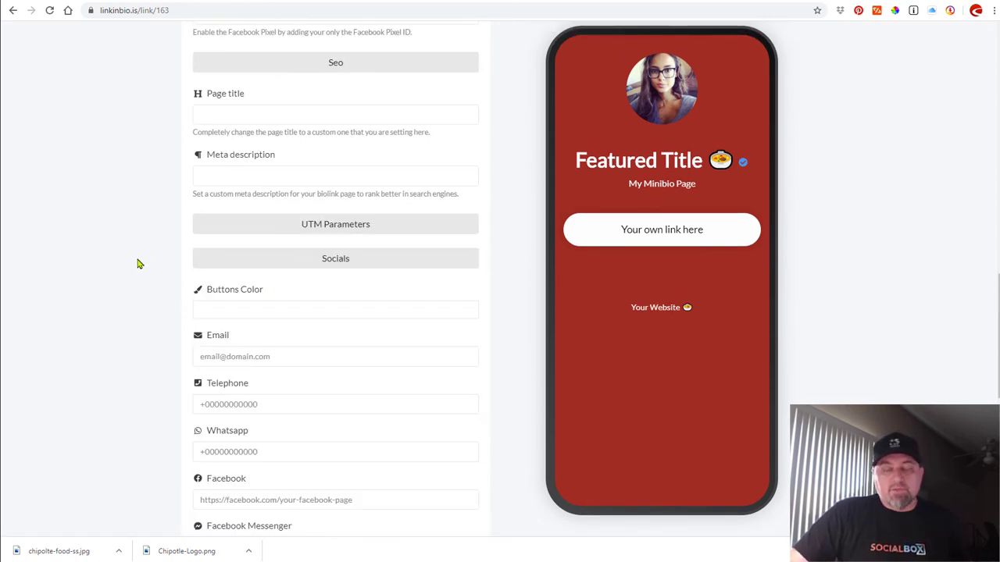
{"action": "scroll", "coordinate": [129, 265], "scroll_direction": "down", "scroll_amount": 4}
{"action": "scroll", "coordinate": [129, 267], "scroll_direction": "up", "scroll_amount": 2}
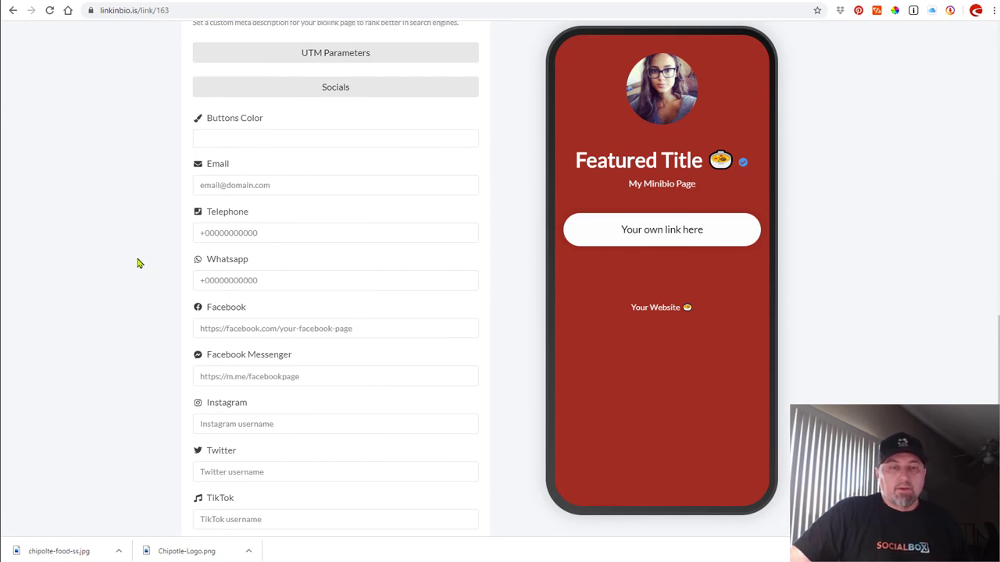
{"action": "left_click", "coordinate": [221, 184]}
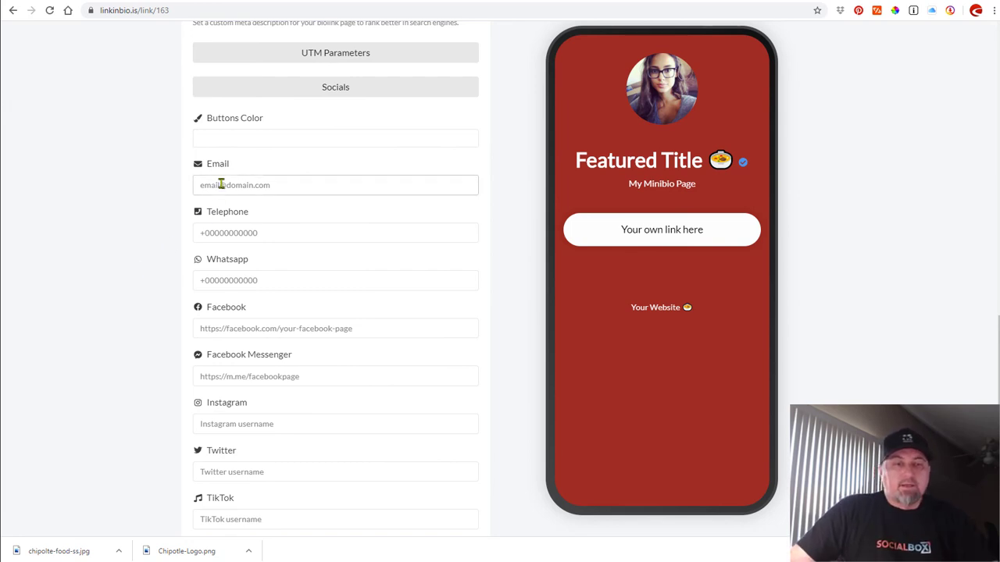
{"action": "left_click", "coordinate": [221, 184]}
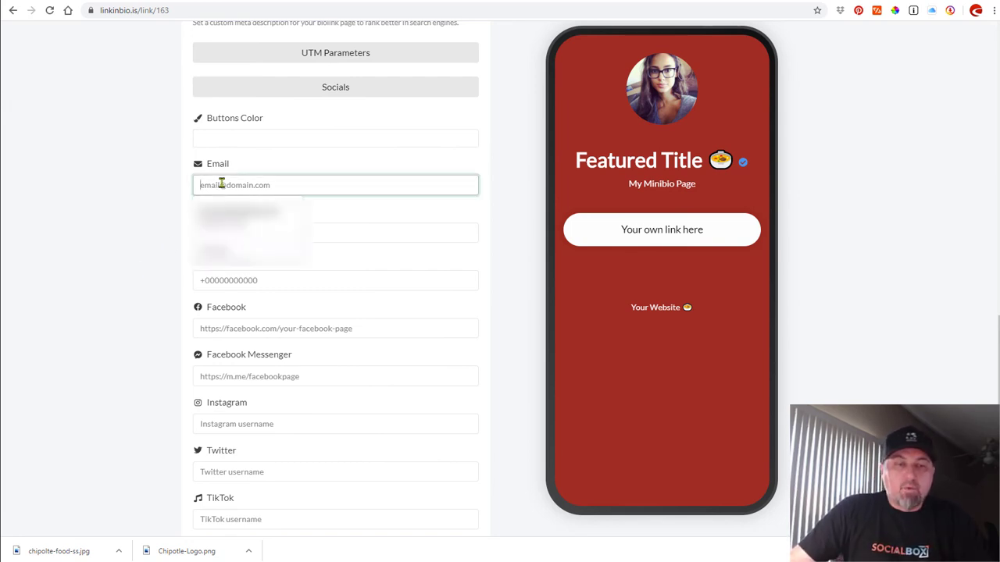
{"action": "left_click", "coordinate": [309, 164]}
{"action": "left_click", "coordinate": [265, 232]}
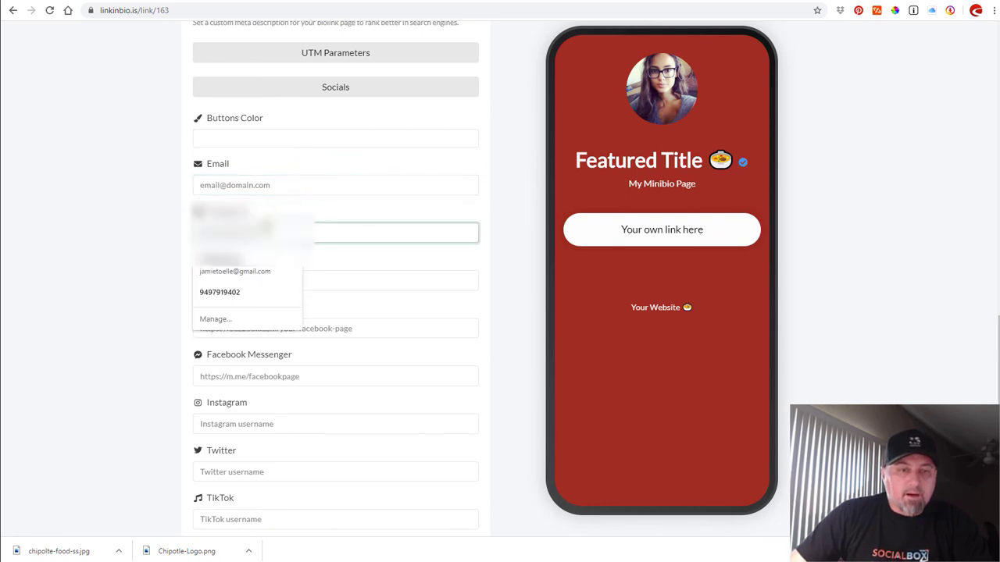
{"action": "left_click", "coordinate": [246, 290]}
{"action": "left_click", "coordinate": [250, 279]}
{"action": "left_click", "coordinate": [241, 312]}
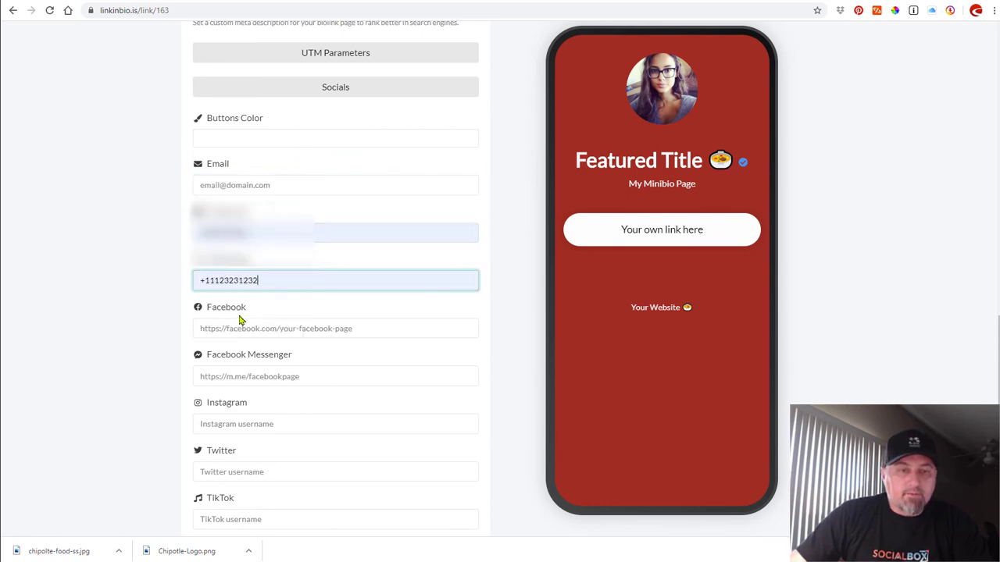
{"action": "left_click", "coordinate": [242, 328]}
{"action": "left_click", "coordinate": [239, 361]}
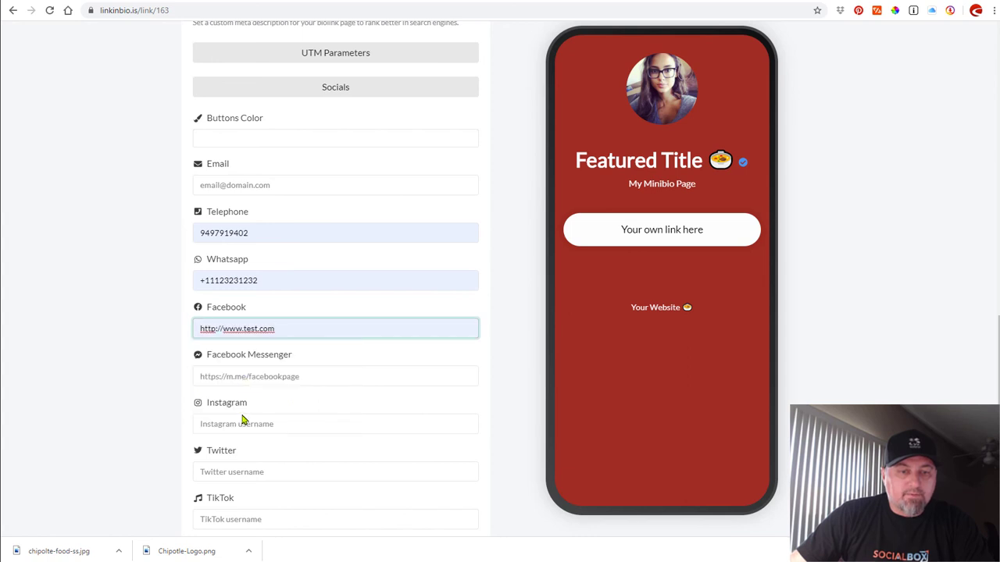
{"action": "left_click", "coordinate": [244, 422]}
{"action": "left_click", "coordinate": [244, 452]}
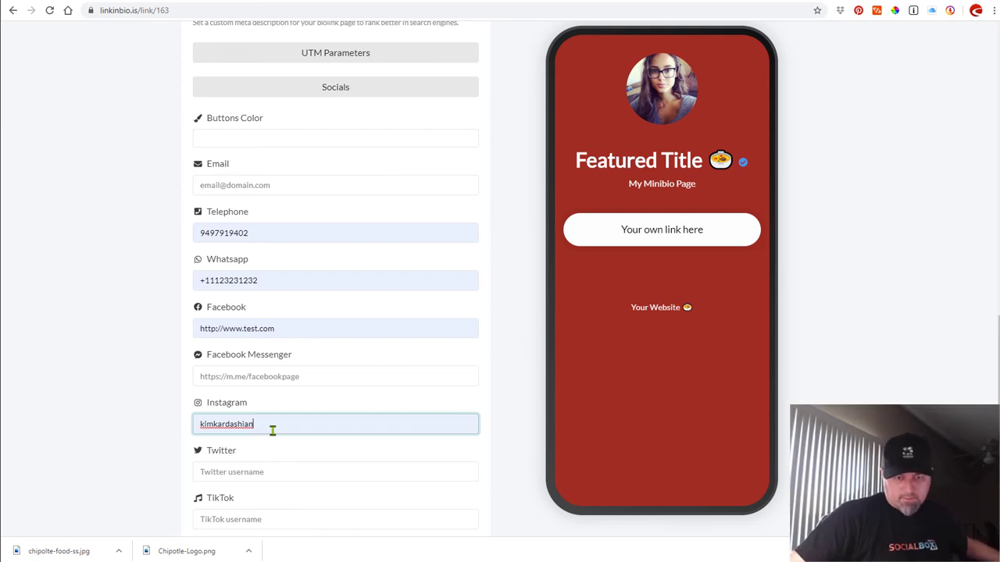
{"action": "left_click", "coordinate": [171, 374]}
{"action": "scroll", "coordinate": [168, 376], "scroll_direction": "down", "scroll_amount": 1}
{"action": "left_click", "coordinate": [210, 359]}
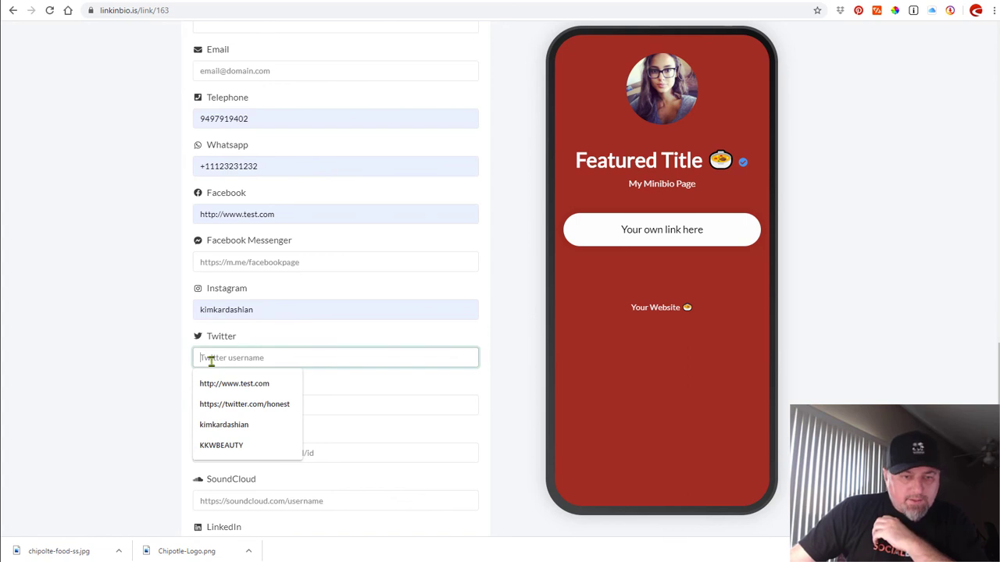
{"action": "left_click", "coordinate": [225, 385]}
{"action": "left_click", "coordinate": [221, 404]}
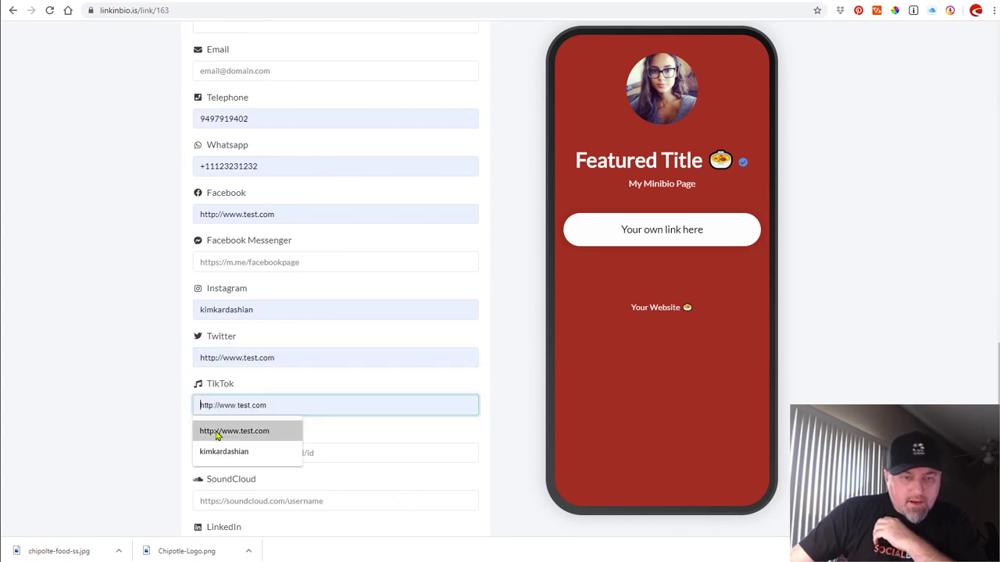
{"action": "left_click", "coordinate": [217, 435]}
{"action": "scroll", "coordinate": [176, 417], "scroll_direction": "down", "scroll_amount": 2}
{"action": "left_click", "coordinate": [246, 283]}
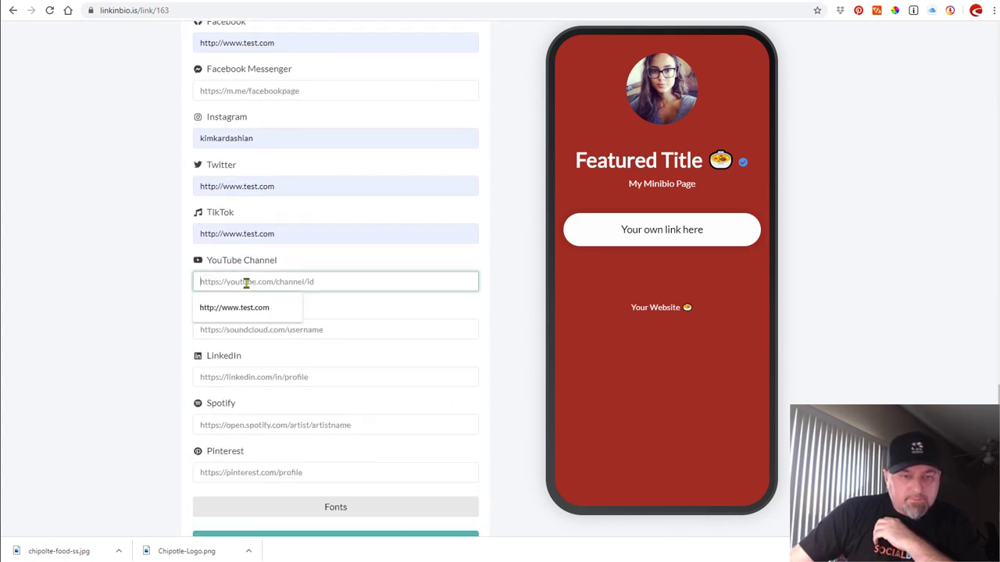
{"action": "left_click", "coordinate": [258, 312]}
{"action": "left_click", "coordinate": [245, 330]}
{"action": "left_click", "coordinate": [245, 354]}
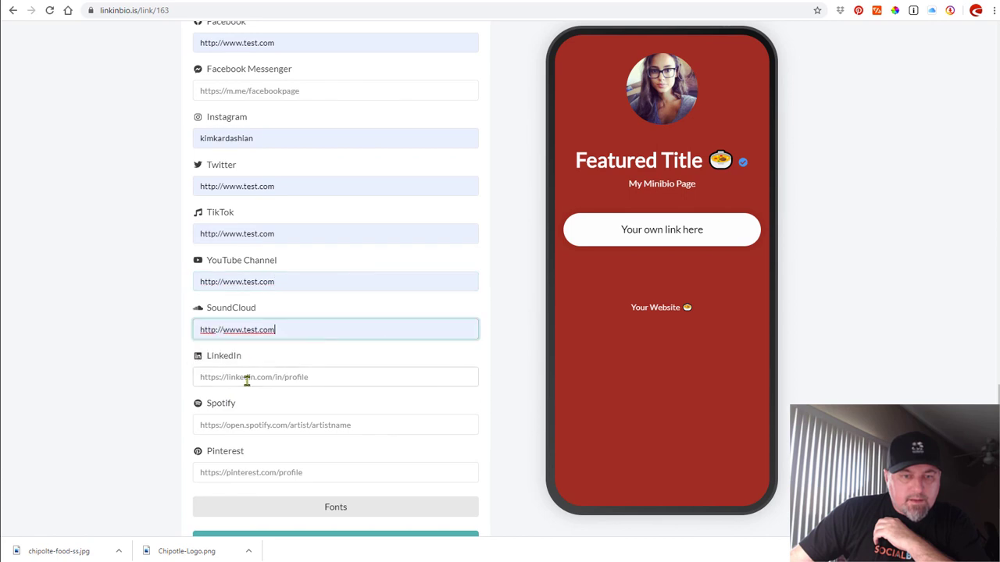
{"action": "left_click", "coordinate": [246, 378]}
{"action": "left_click", "coordinate": [245, 401]}
- Leave the Spotify and Pinterest entries empty and save the updated page settings
{"action": "scroll", "coordinate": [214, 405], "scroll_direction": "down", "scroll_amount": 1}
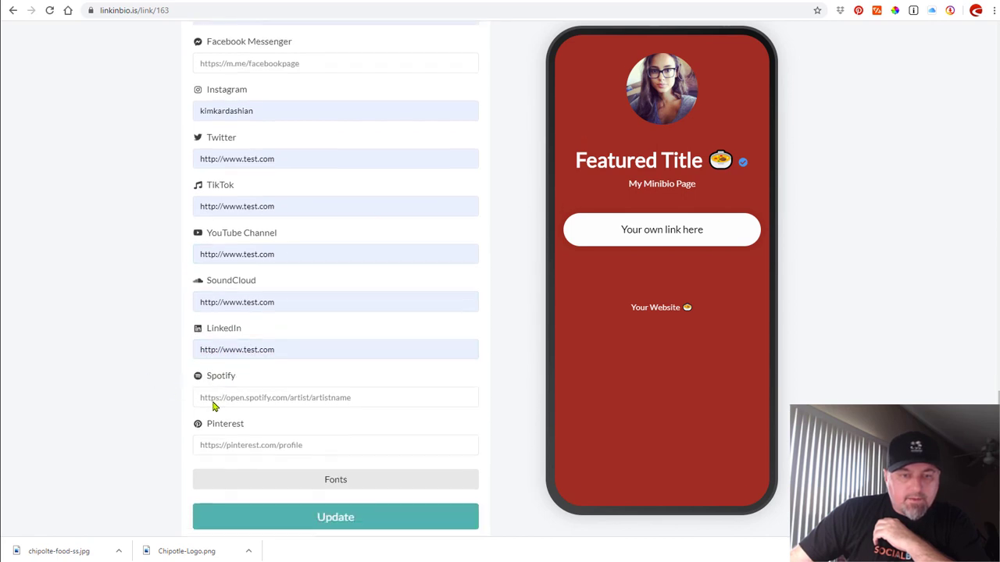
{"action": "scroll", "coordinate": [235, 422], "scroll_direction": "down", "scroll_amount": 1}
{"action": "left_click", "coordinate": [339, 471]}
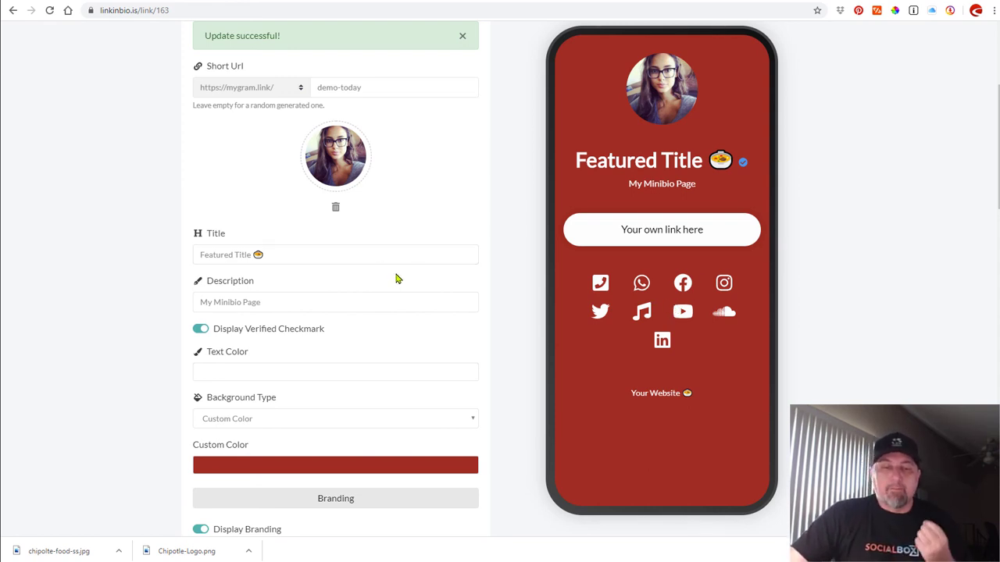
- Switch from the page settings to its links and bring up the content types available for a new item
{"action": "scroll", "coordinate": [400, 279], "scroll_direction": "down", "scroll_amount": 2}
{"action": "scroll", "coordinate": [404, 272], "scroll_direction": "down", "scroll_amount": 7}
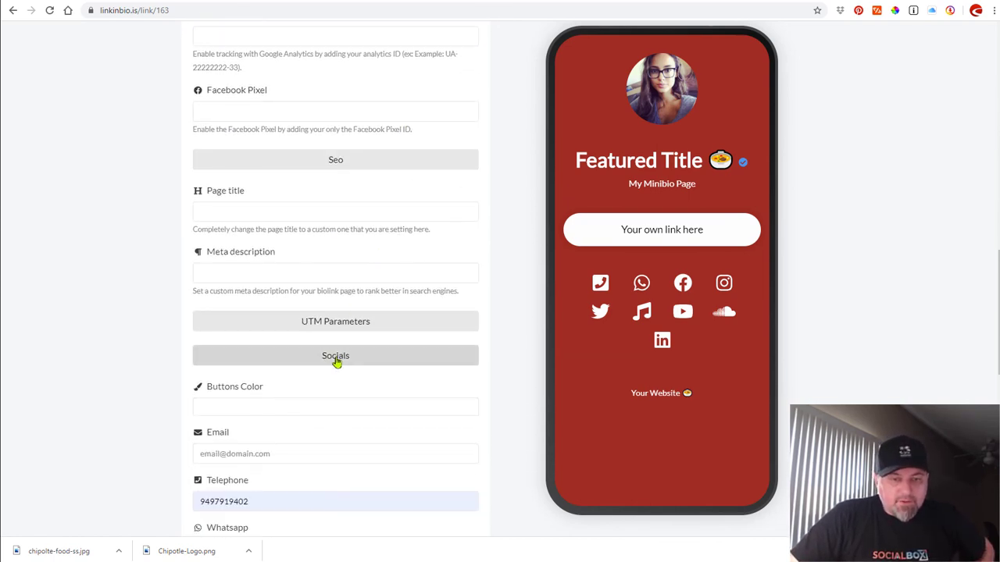
{"action": "scroll", "coordinate": [374, 333], "scroll_direction": "up", "scroll_amount": 1}
{"action": "left_click", "coordinate": [374, 332]}
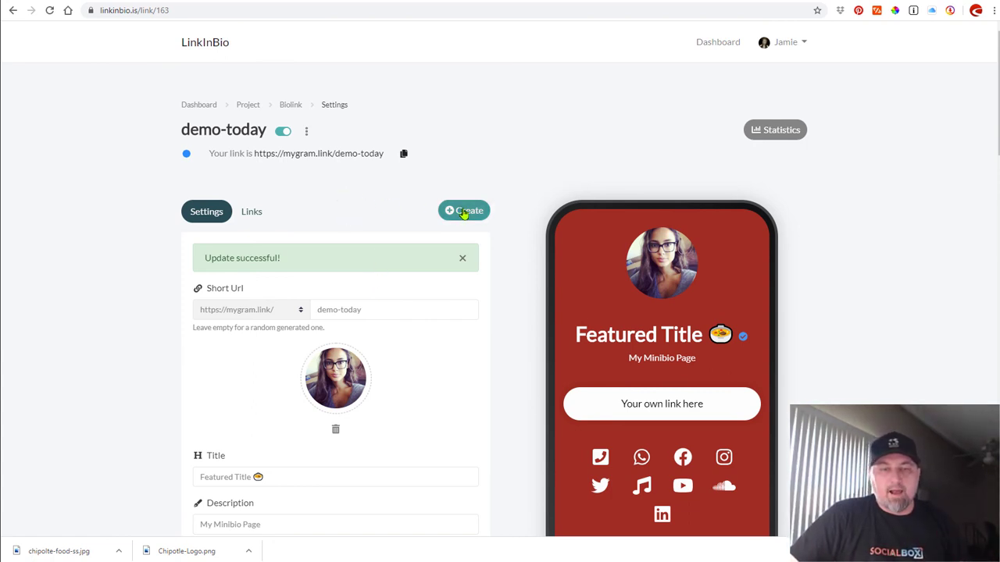
{"action": "left_click", "coordinate": [251, 211]}
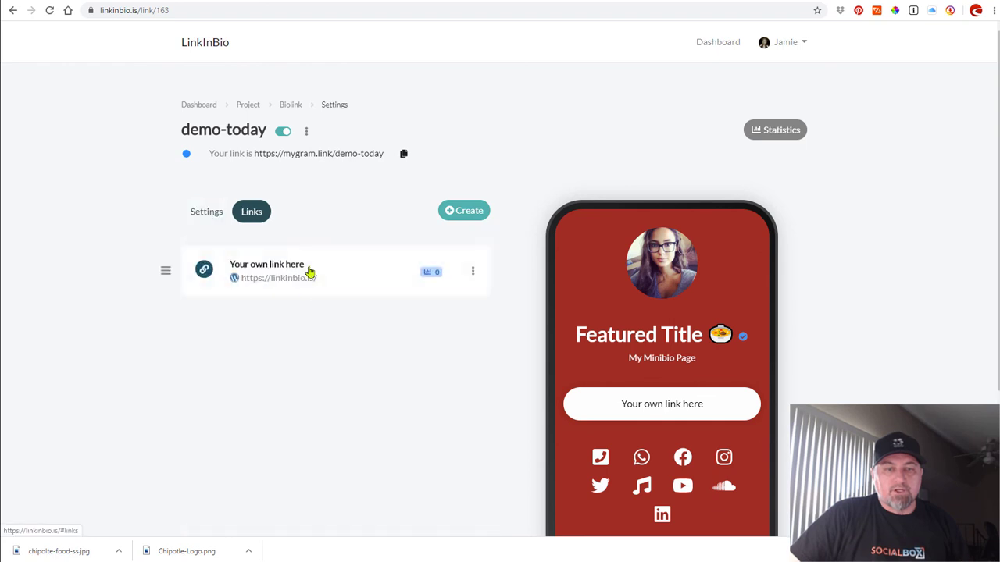
{"action": "left_click", "coordinate": [469, 213]}
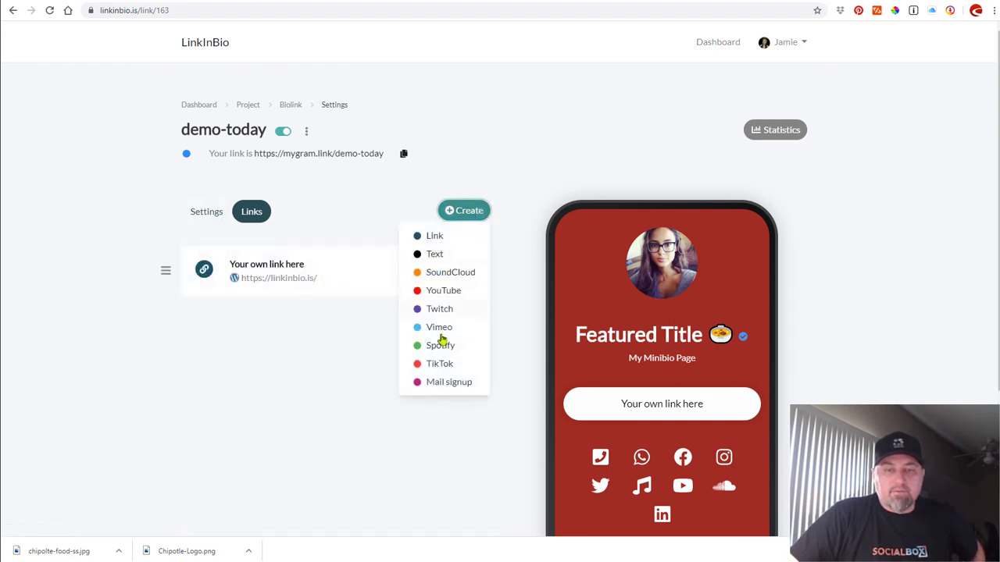